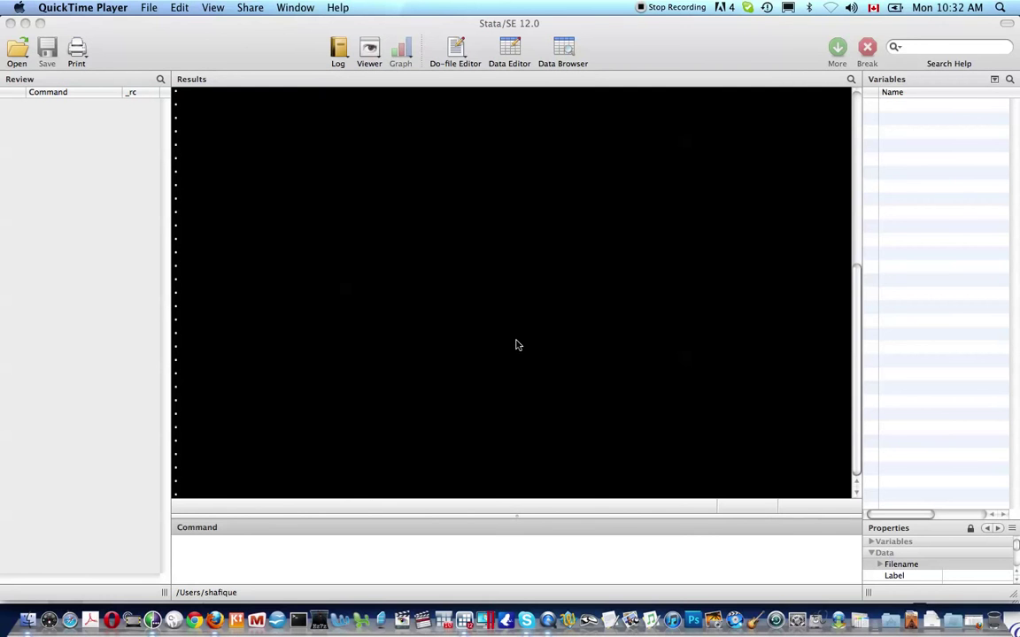
- Display the result of the expression 2^4+3 with the di command
{"action": "left_click", "coordinate": [352, 569]}
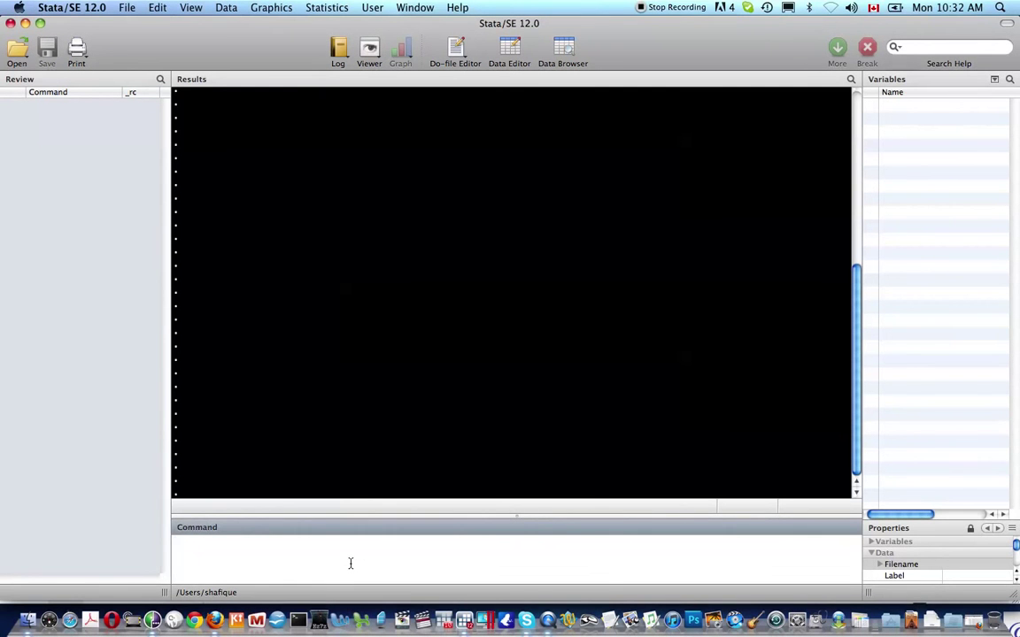
{"action": "type", "text": "di 2^4+3"}
{"action": "key", "text": "Return"}
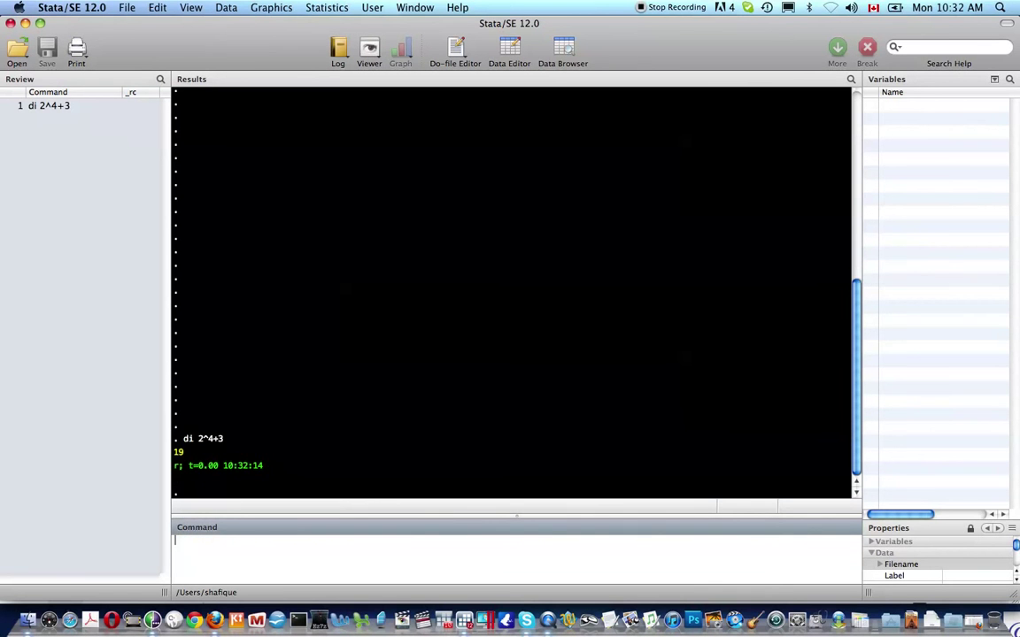
- Display the text string "stata tutorial" with the di command
{"action": "type", "text": "di \"stata turial"}
{"action": "key", "text": "BackSpace"}
{"action": "key", "text": "BackSpace"}
{"action": "key", "text": "BackSpace"}
{"action": "key", "text": "BackSpace"}
{"action": "type", "text": "torial"}
{"action": "key", "text": "Return"}
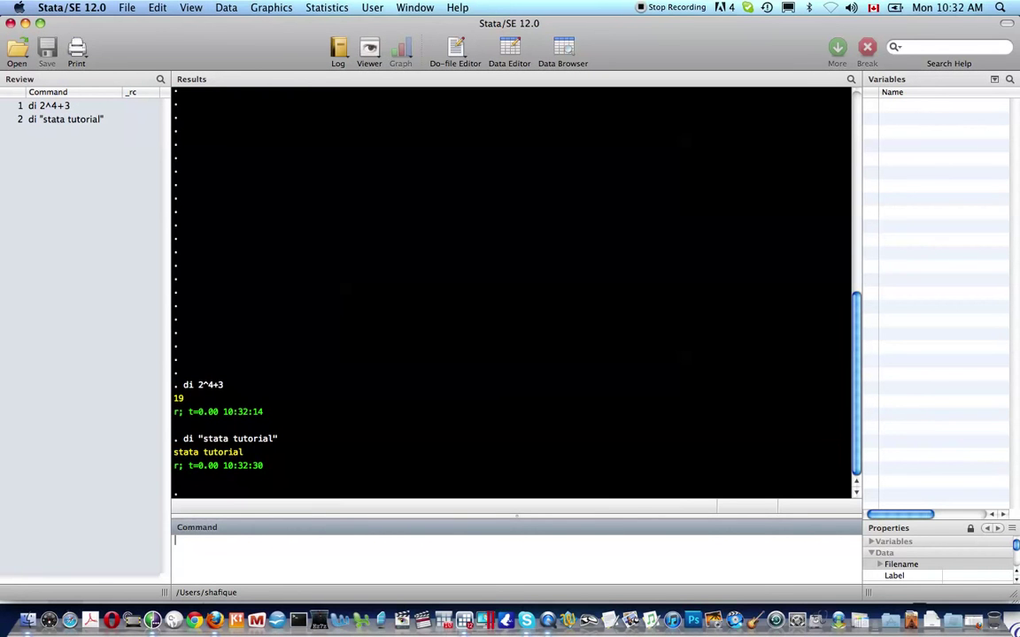
- Display the string here are some "double quotes" by enclosing it in compound double quotes with di
{"action": "type", "text": "di"}
{"action": "type", "text": " `\"\"'"}
{"action": "type", "text": "here are some"}
{"action": "type", "text": " \"doubl"}
{"action": "type", "text": "e "}
{"action": "type", "text": "quotes"}
{"action": "key", "text": "Return"}
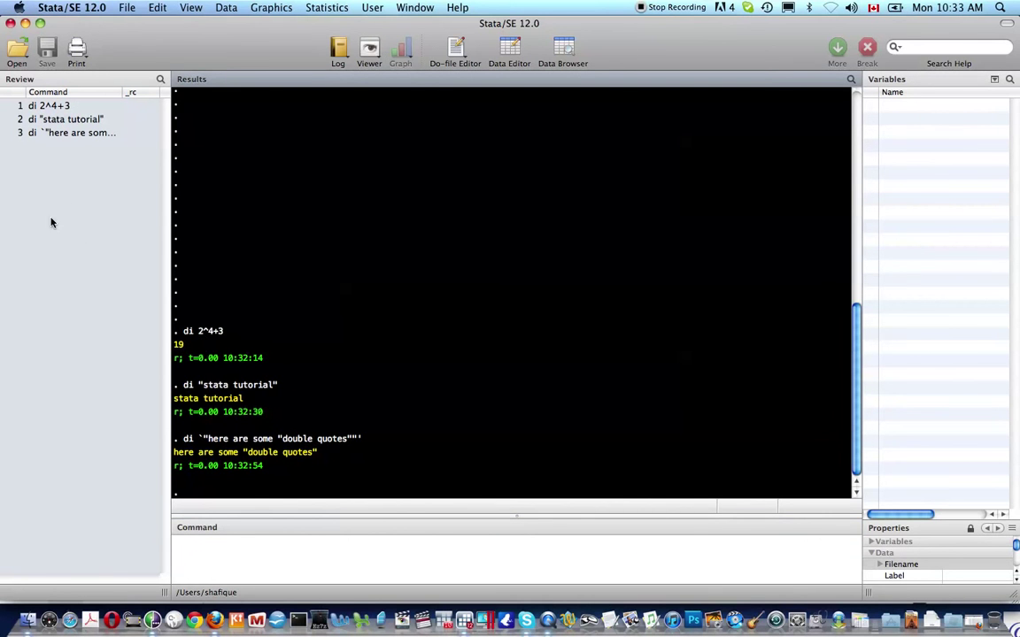
- Rerun di 2^4+3 from the command history, followed by the earlier compound double quotes display command
{"action": "left_click", "coordinate": [53, 106]}
{"action": "key", "text": "Return"}
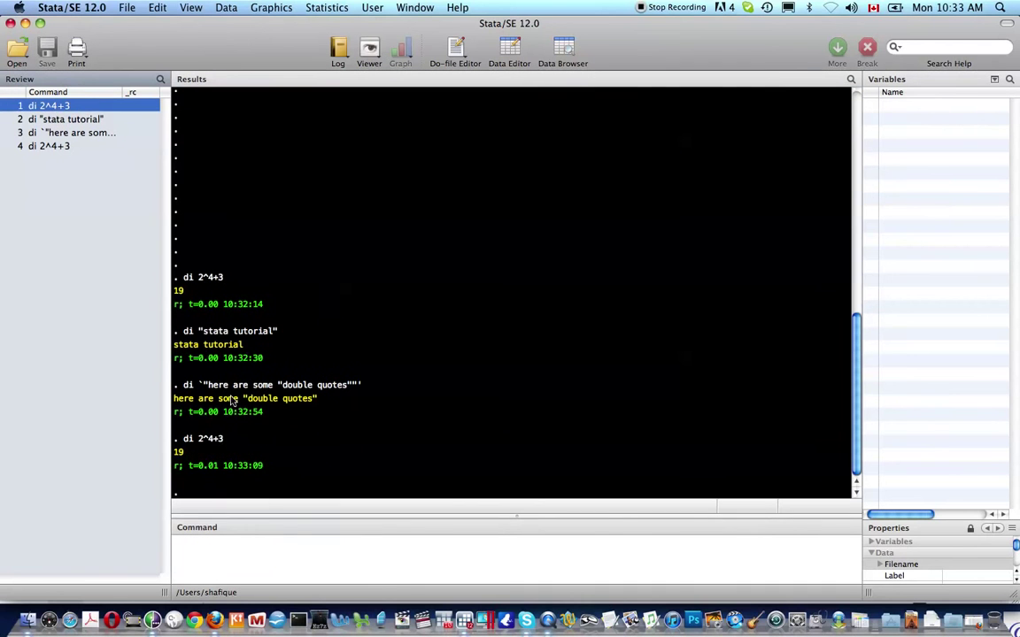
{"action": "left_click", "coordinate": [283, 571]}
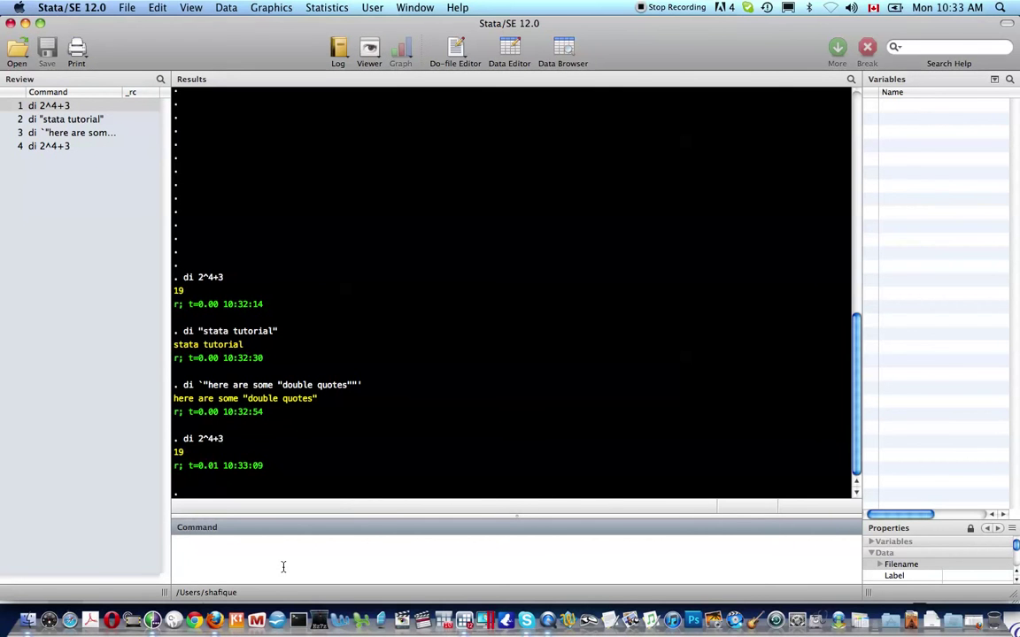
{"action": "key", "text": "Page_Up"}
{"action": "key", "text": "Page_Up"}
{"action": "key", "text": "Page_Down"}
{"action": "key", "text": "Page_Up"}
{"action": "key", "text": "Return"}
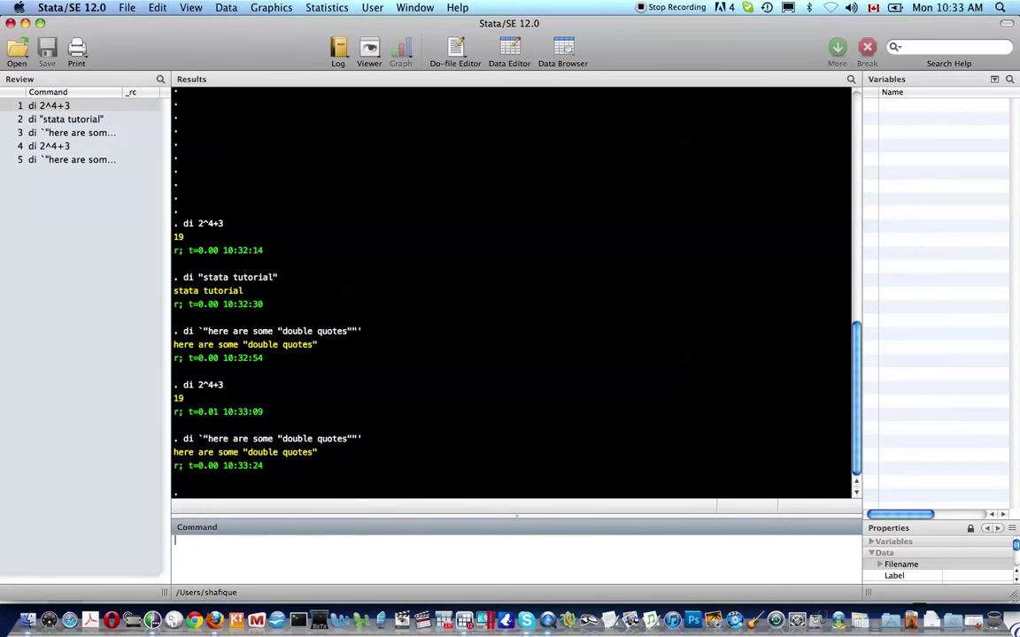
- Load the example dataset auto with sysuse and describe its variables with d
{"action": "type", "text": "sysuse auto"}
{"action": "key", "text": "Return"}
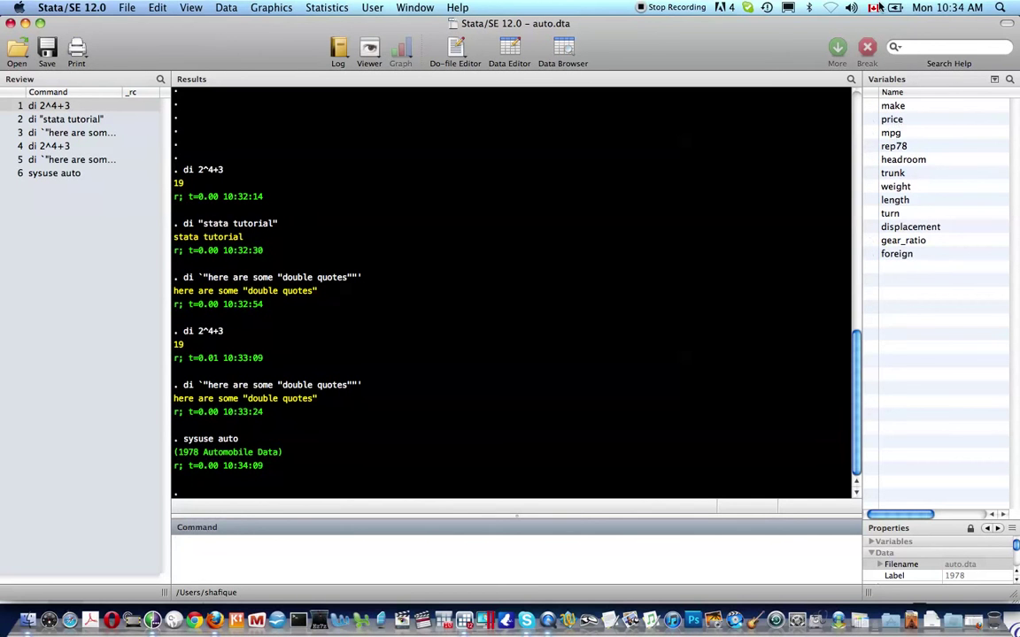
{"action": "type", "text": "d"}
{"action": "key", "text": "Return"}
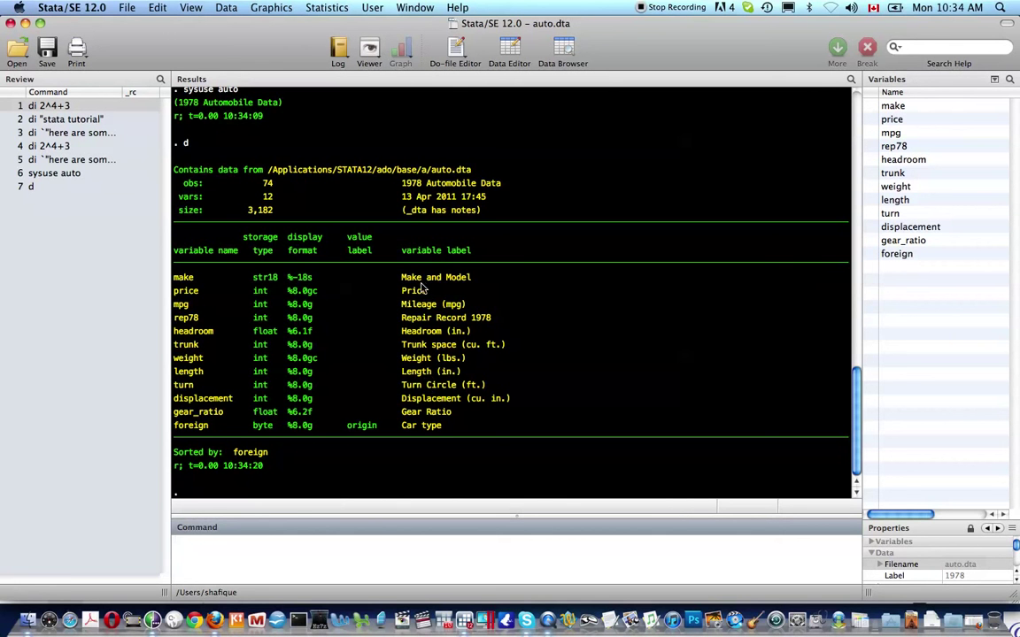
- List the notes attached to the dataset and tabulate the variable foreign
{"action": "type", "text": "note"}
{"action": "key", "text": "Return"}
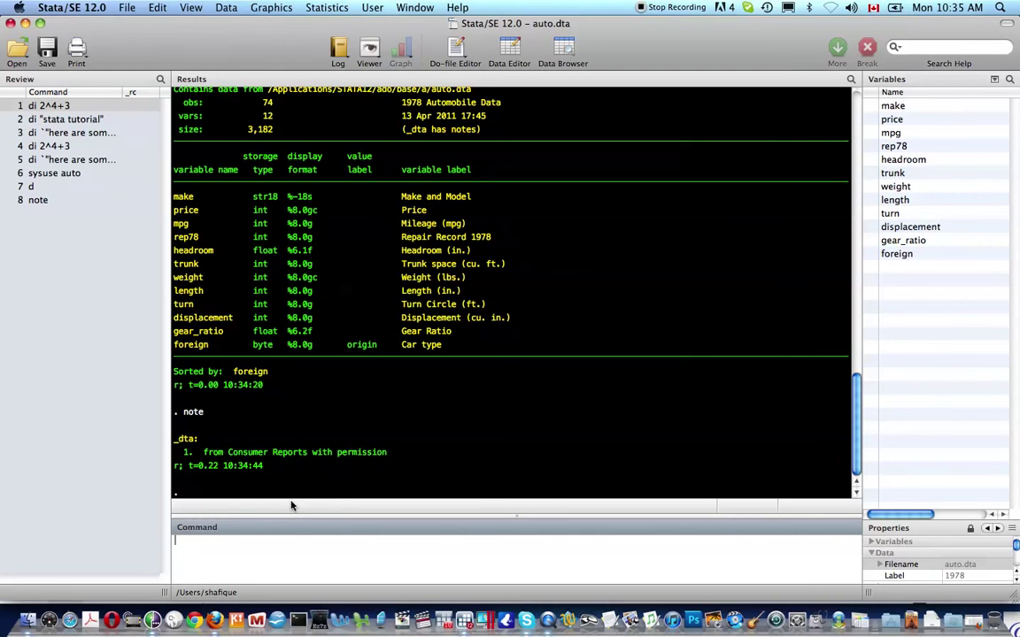
{"action": "type", "text": "tab foreign"}
{"action": "key", "text": "Return"}
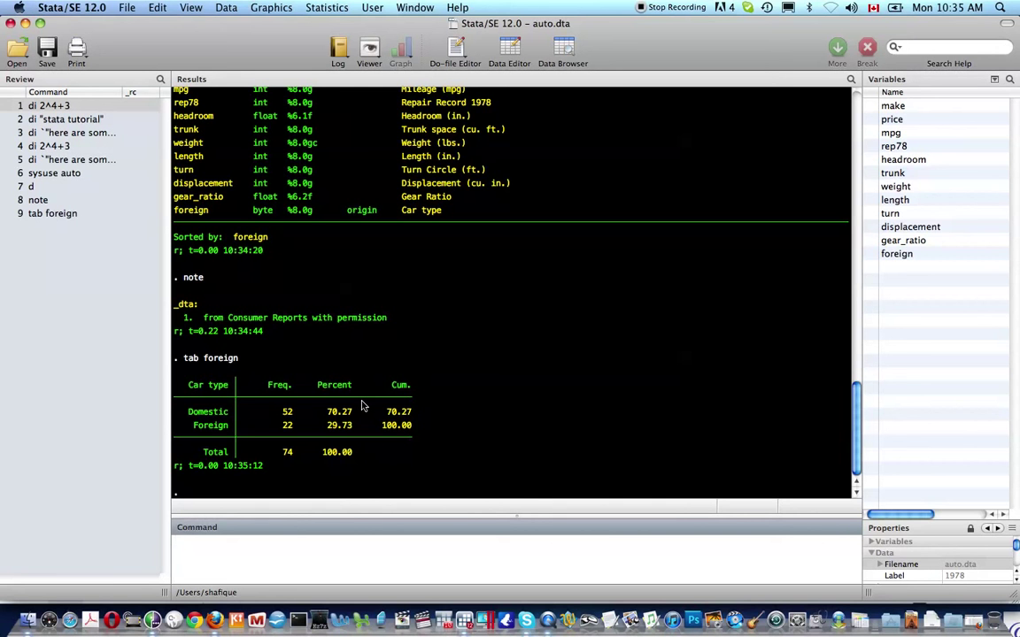
- Open the dataset in the data editor's browse mode
{"action": "type", "text": "bro"}
{"action": "key", "text": "BackSpace"}
{"action": "key", "text": "BackSpace"}
{"action": "key", "text": "BackSpace"}
{"action": "key", "text": "super+9"}
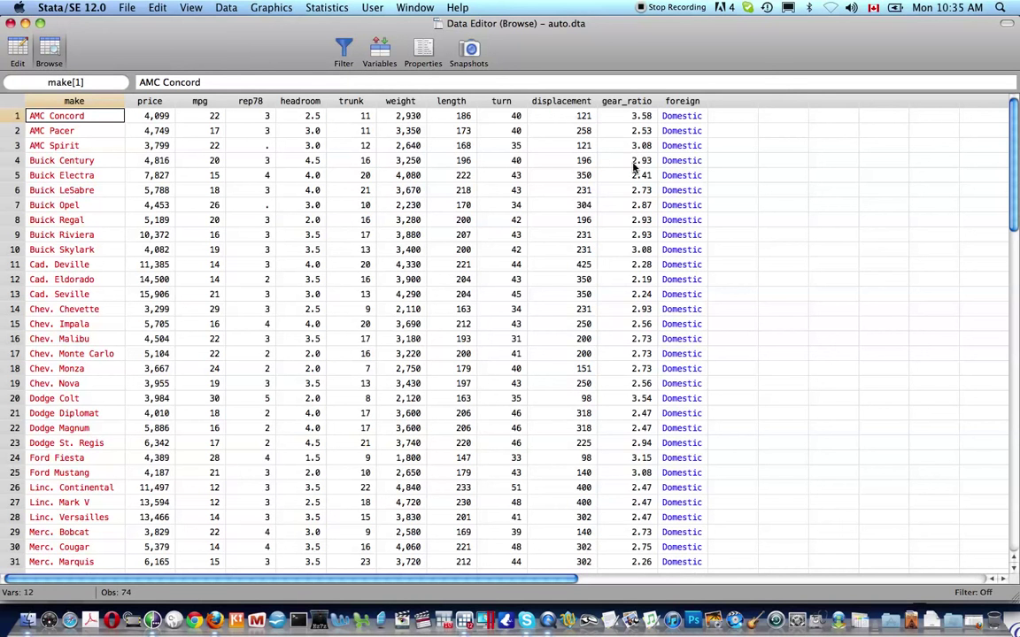
- Examine the underlying numeric values behind the Domestic entries in the foreign column
{"action": "left_click", "coordinate": [673, 116]}
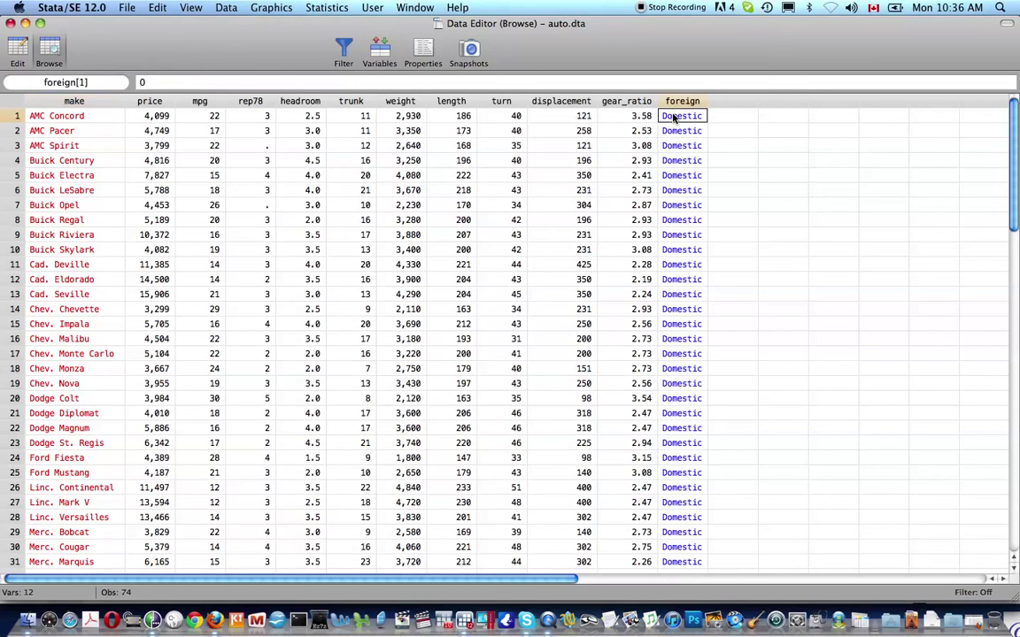
{"action": "key", "text": "Down"}
{"action": "key", "text": "Down"}
{"action": "key", "text": "Down"}
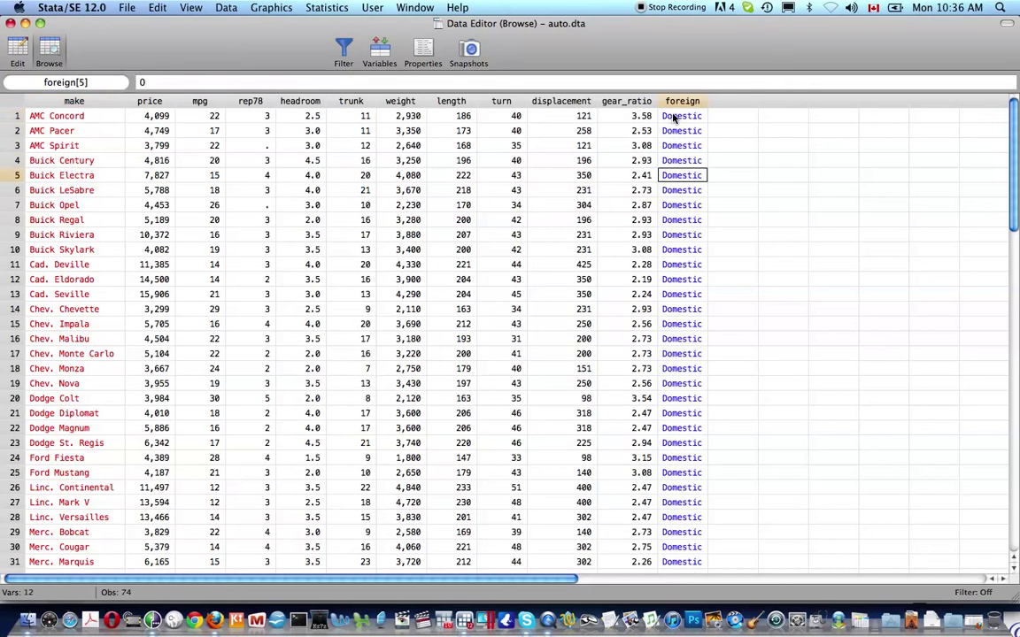
{"action": "left_click", "coordinate": [673, 117]}
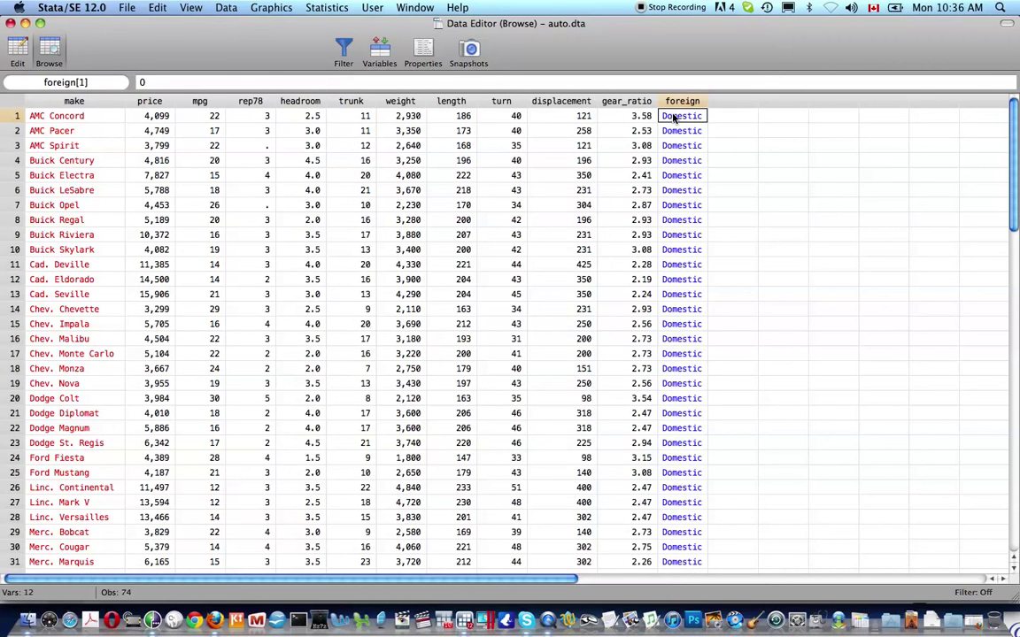
{"action": "key", "text": "Down"}
{"action": "key", "text": "Down"}
{"action": "key", "text": "Down"}
{"action": "key", "text": "Down"}
{"action": "key", "text": "Down"}
{"action": "key", "text": "Down"}
{"action": "key", "text": "Down"}
{"action": "key", "text": "Down"}
{"action": "key", "text": "Down"}
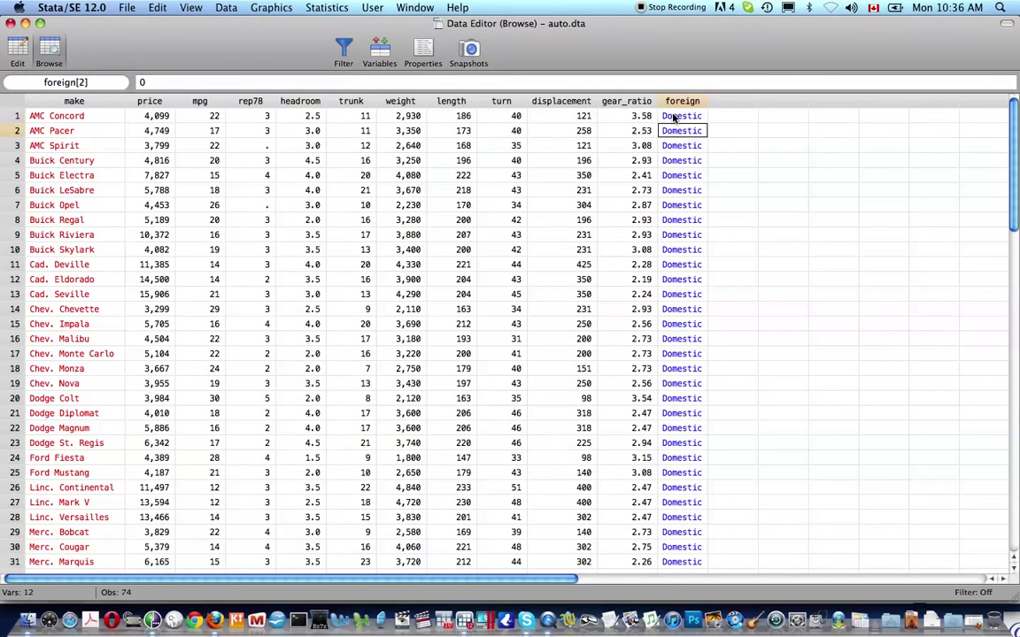
{"action": "scroll", "coordinate": [673, 117], "scroll_direction": "down", "scroll_amount": 13}
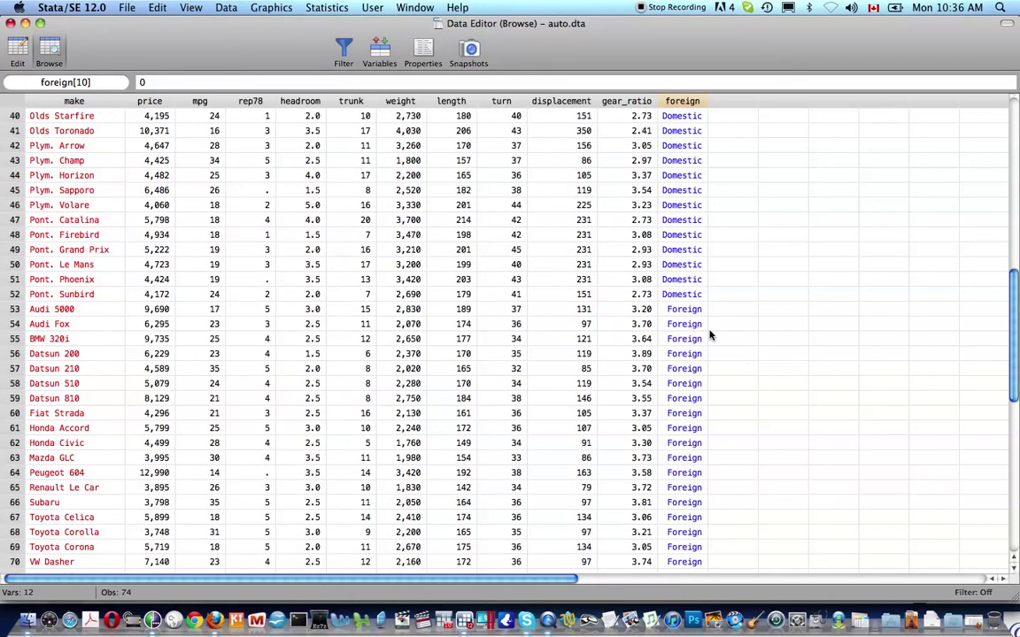
- Compare the underlying values around Audi 5000, where the foreign column changes from Domestic to Foreign, and close the data browser
{"action": "left_click", "coordinate": [694, 312]}
{"action": "key", "text": "Down"}
{"action": "key", "text": "Up"}
{"action": "key", "text": "Down"}
{"action": "key", "text": "Down"}
{"action": "key", "text": "Down"}
{"action": "key", "text": "Up"}
{"action": "key", "text": "Up"}
{"action": "key", "text": "Up"}
{"action": "key", "text": "Up"}
{"action": "key", "text": "Down"}
{"action": "scroll", "coordinate": [341, 226], "scroll_direction": "up", "scroll_amount": 5}
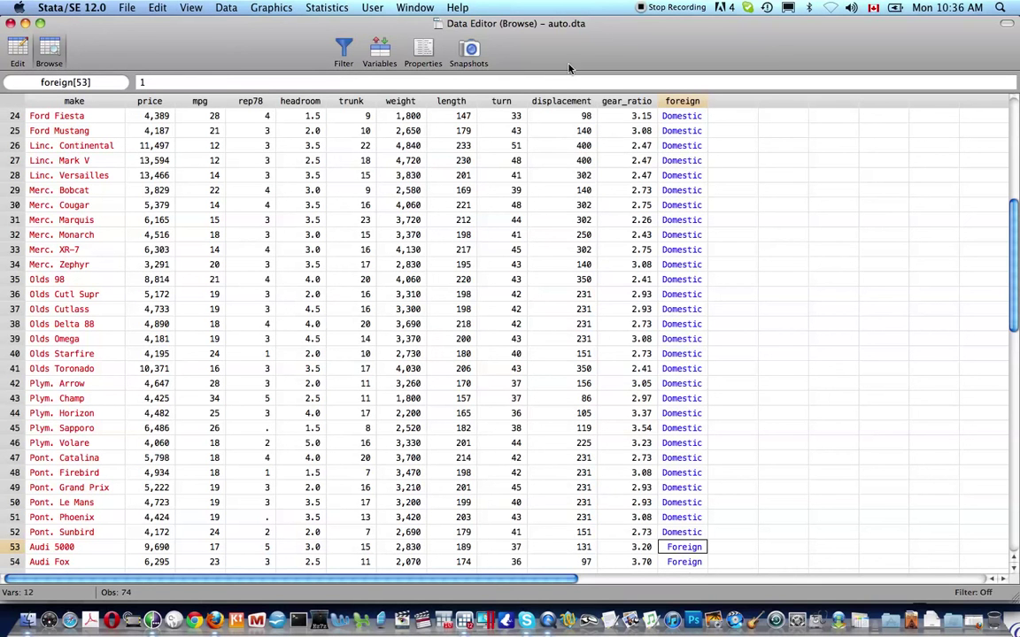
{"action": "left_click", "coordinate": [506, 161]}
{"action": "left_click", "coordinate": [400, 175]}
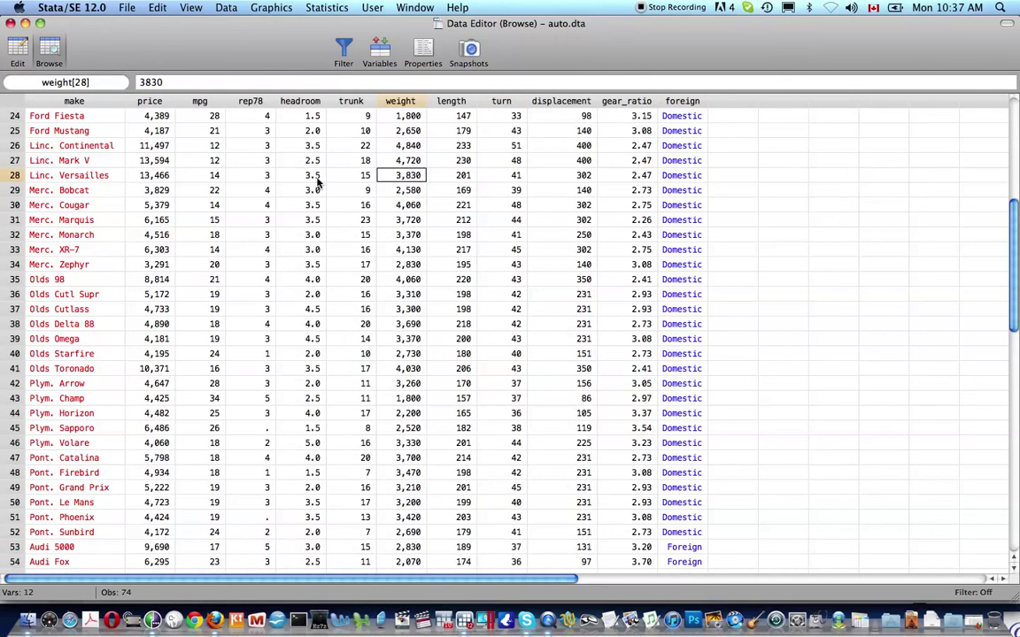
{"action": "key", "text": "super+w"}
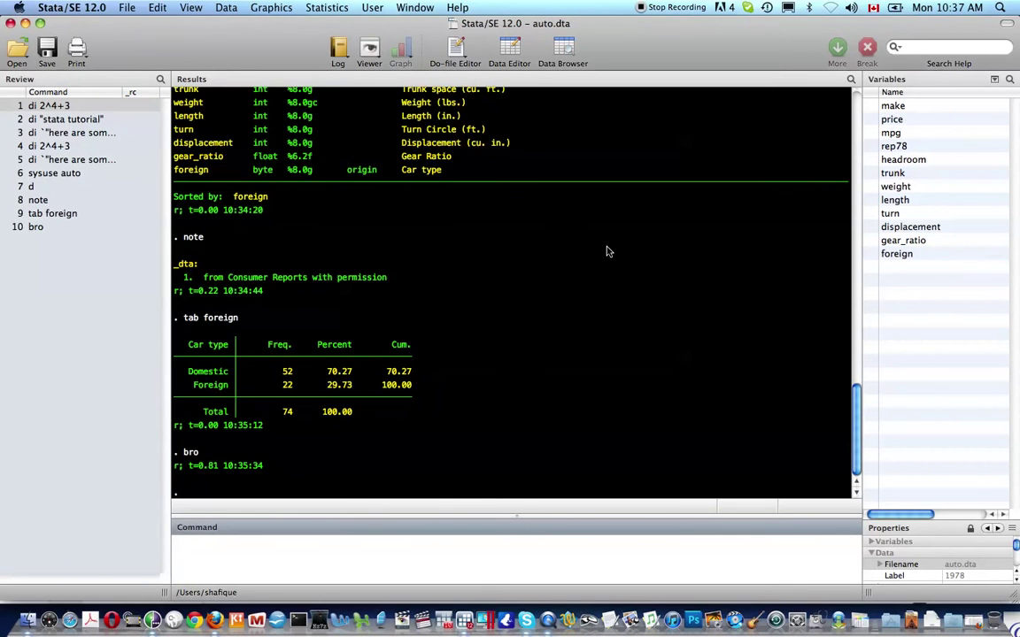
- List all value labels defined in the dataset with label list
{"action": "scroll", "coordinate": [607, 251], "scroll_direction": "up", "scroll_amount": 2}
{"action": "scroll", "coordinate": [608, 252], "scroll_direction": "down", "scroll_amount": 2}
{"action": "type", "text": "label list"}
{"action": "key", "text": "Return"}
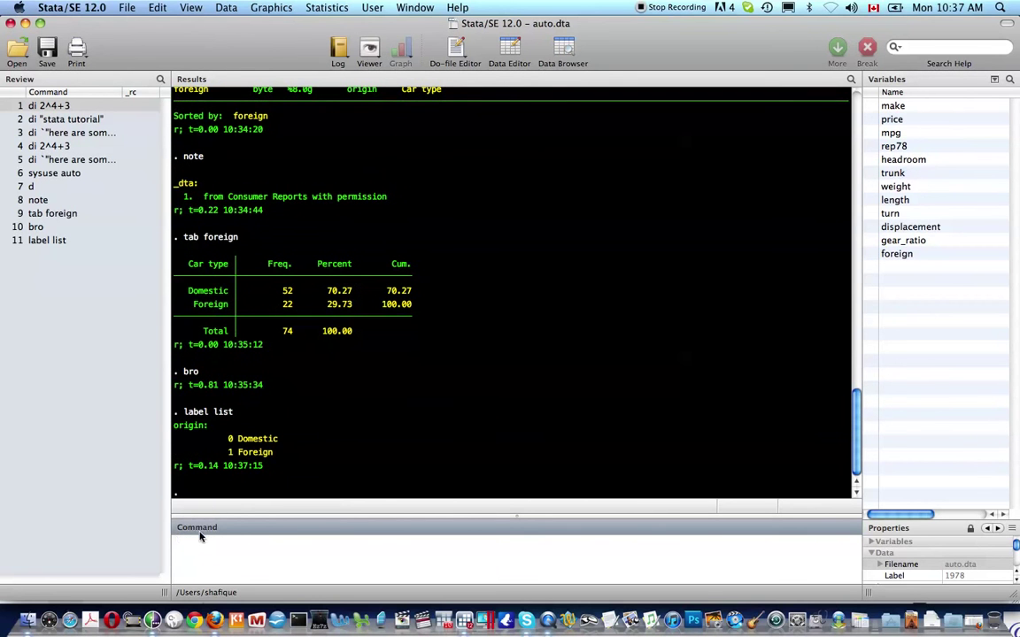
- List only the value label origin with label list, correcting the misspelled label name
{"action": "type", "text": "label list orign"}
{"action": "key", "text": "Return"}
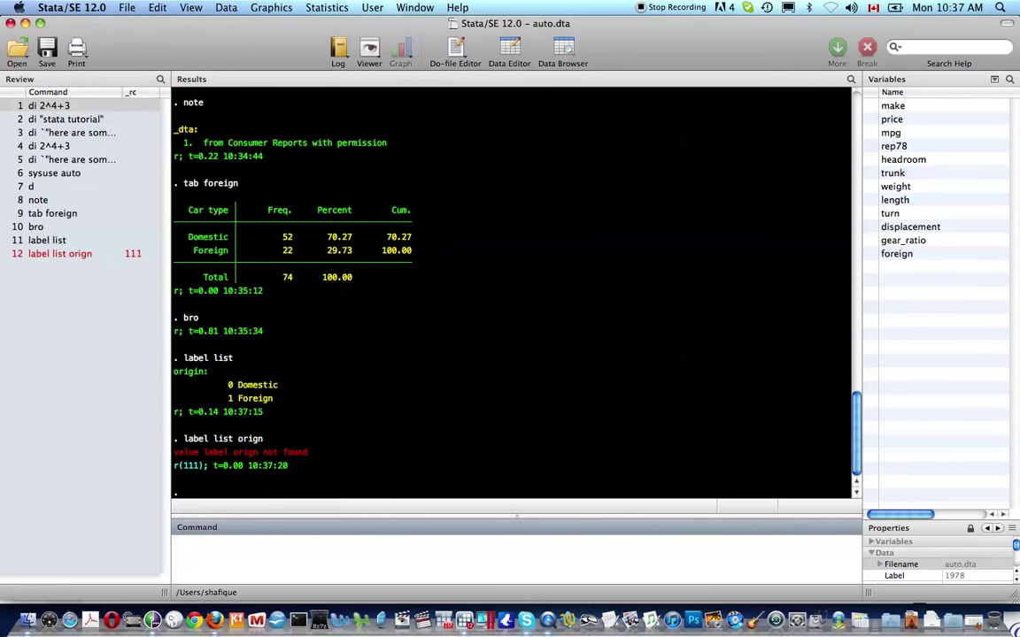
{"action": "key", "text": "Up"}
{"action": "key", "text": "Left"}
{"action": "type", "text": "i"}
{"action": "key", "text": "Return"}
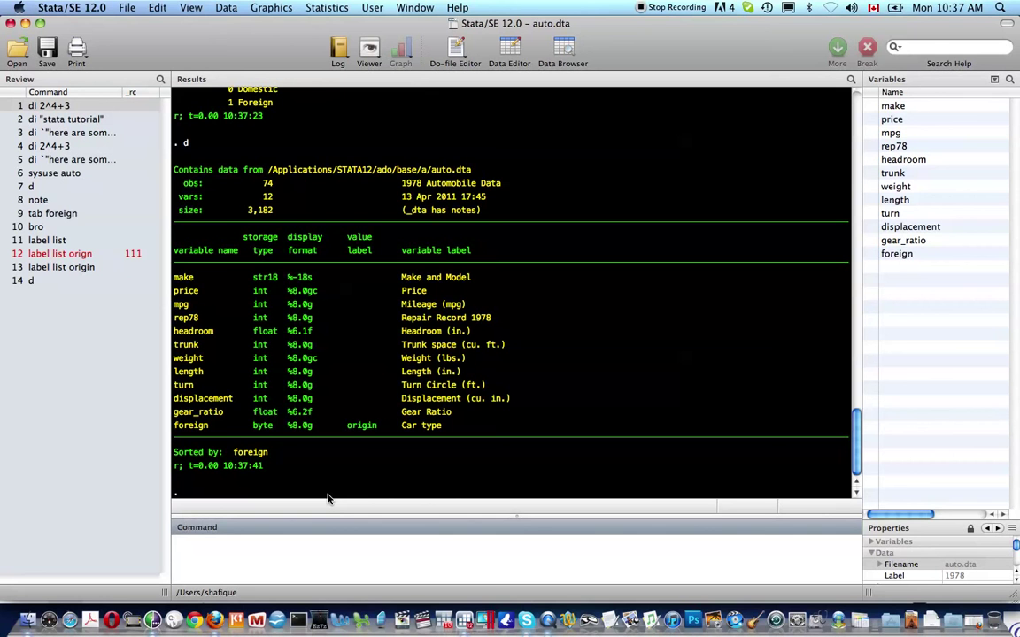
- Generate a new variable gallons filled with missing values (gen gallons = .)
{"action": "type", "text": "gen gallons = 5"}
{"action": "key", "text": "BackSpace"}
{"action": "type", "text": "."}
{"action": "key", "text": "Return"}
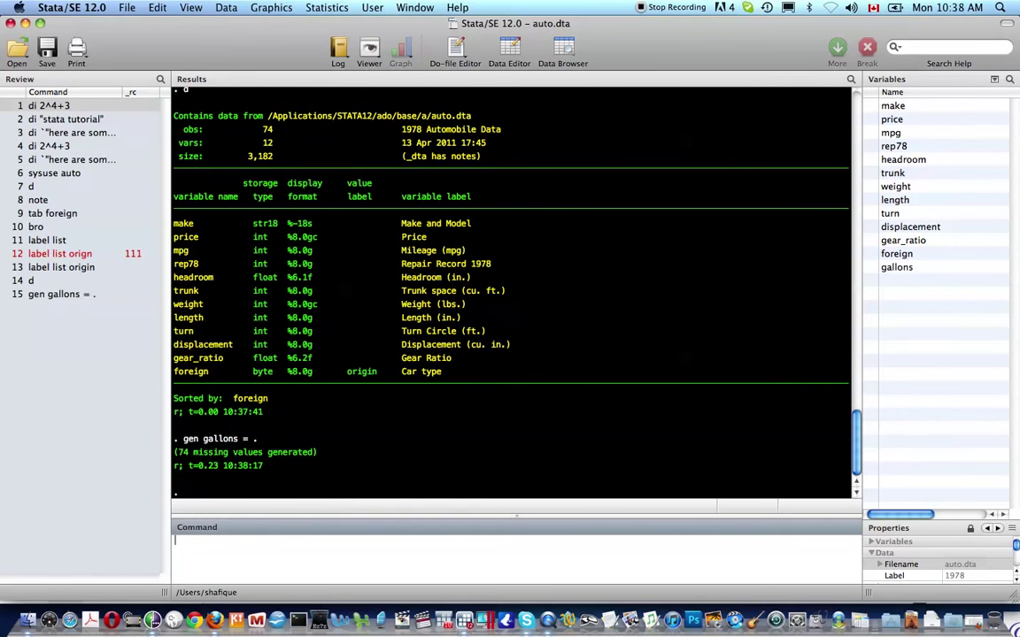
- Open the dataset in the data editor's edit mode and set gallons to 5 for observations 1, 2 and 4
{"action": "type", "text": "st1]"}
{"action": "key", "text": "BackSpace"}
{"action": "key", "text": "BackSpace"}
{"action": "key", "text": "BackSpace"}
{"action": "key", "text": "BackSpace"}
{"action": "key", "text": "super+8"}
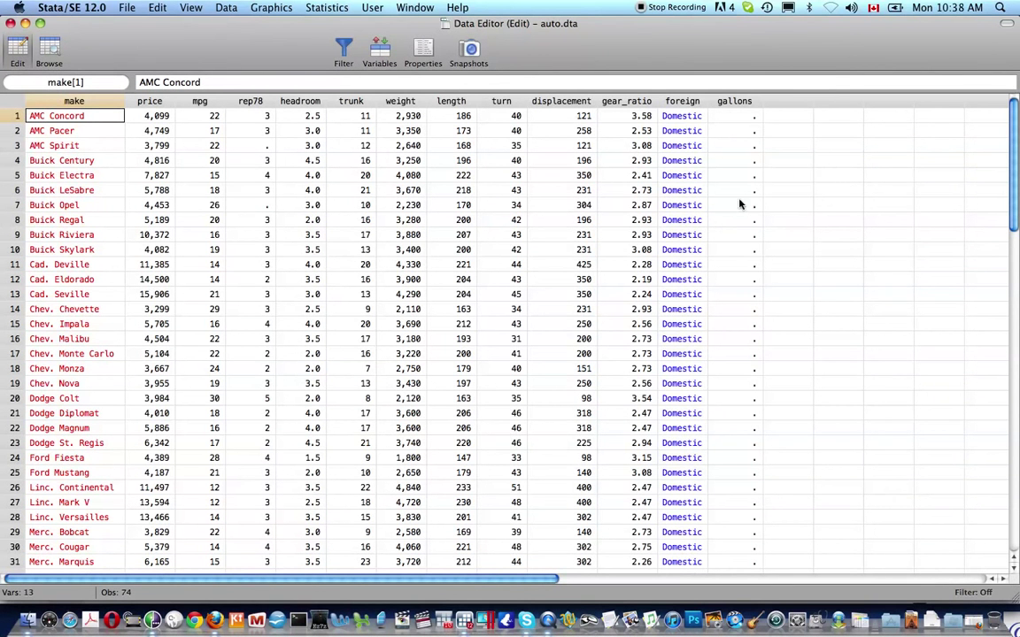
{"action": "left_click", "coordinate": [737, 116]}
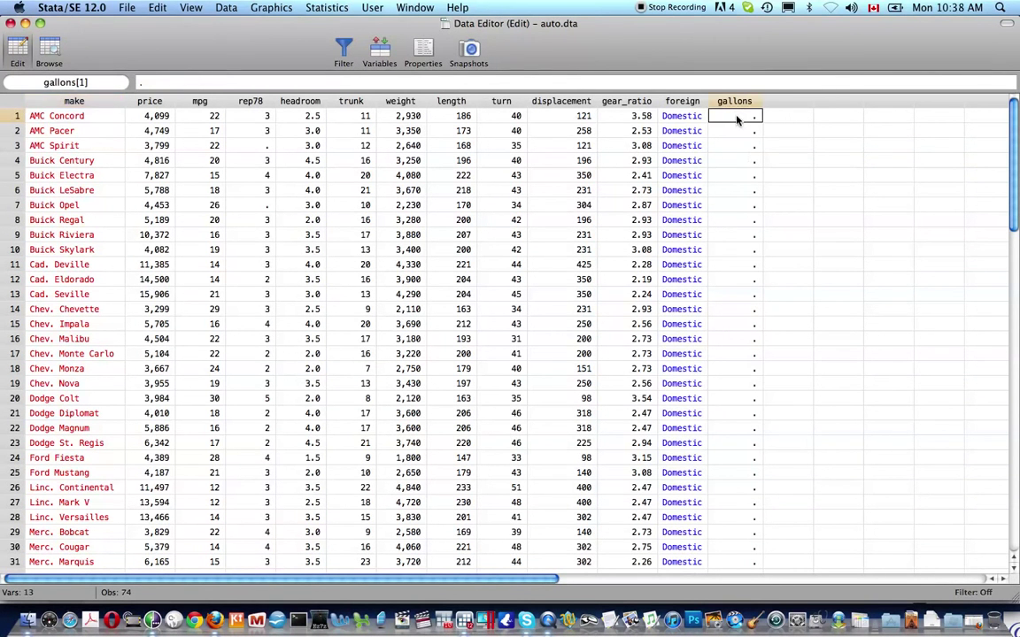
{"action": "type", "text": "5"}
{"action": "key", "text": "Return"}
{"action": "type", "text": "5"}
{"action": "key", "text": "Return"}
{"action": "key", "text": "Return"}
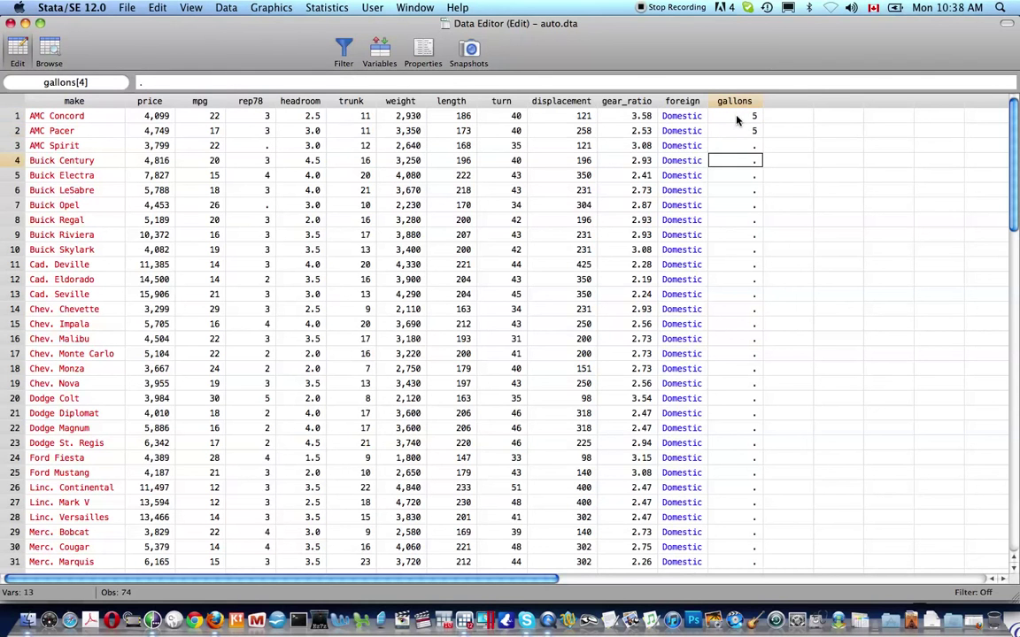
{"action": "type", "text": "5"}
{"action": "key", "text": "Return"}
- Set gallons to 6 for observations 3 and 6, 8 for observation 7 and 3 for observation 8, and close the editor
{"action": "key", "text": "Up"}
{"action": "type", "text": "6"}
{"action": "key", "text": "Return"}
{"action": "key", "text": "Return"}
{"action": "key", "text": "Return"}
{"action": "type", "text": "6"}
{"action": "key", "text": "Return"}
{"action": "type", "text": "8"}
{"action": "key", "text": "Return"}
{"action": "type", "text": "3"}
{"action": "key", "text": "Return"}
{"action": "scroll", "coordinate": [736, 121], "scroll_direction": "down", "scroll_amount": 15}
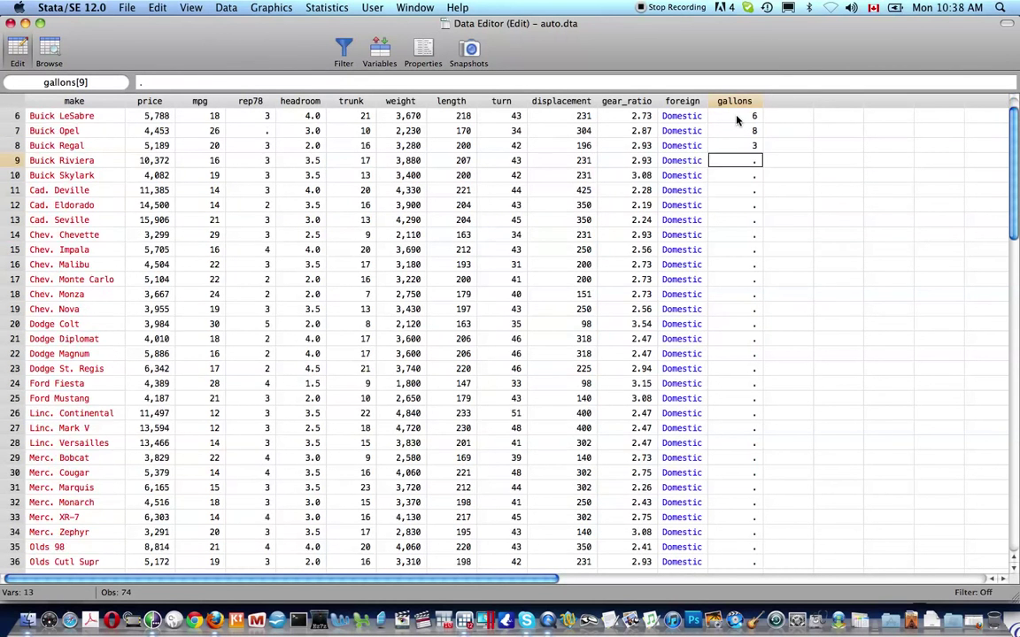
{"action": "scroll", "coordinate": [736, 120], "scroll_direction": "up", "scroll_amount": 15}
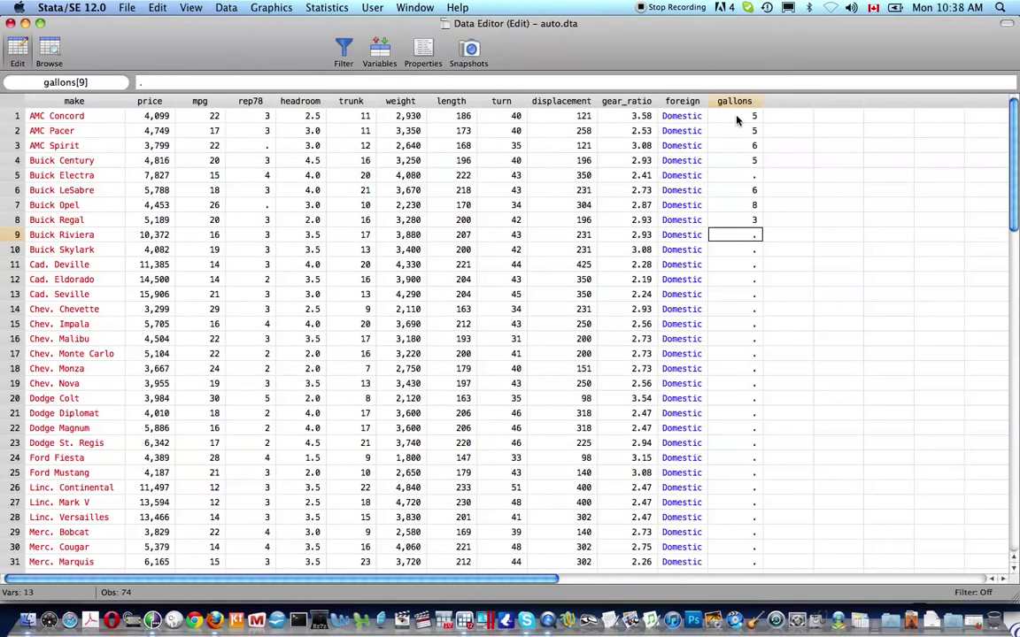
{"action": "key", "text": "super+w"}
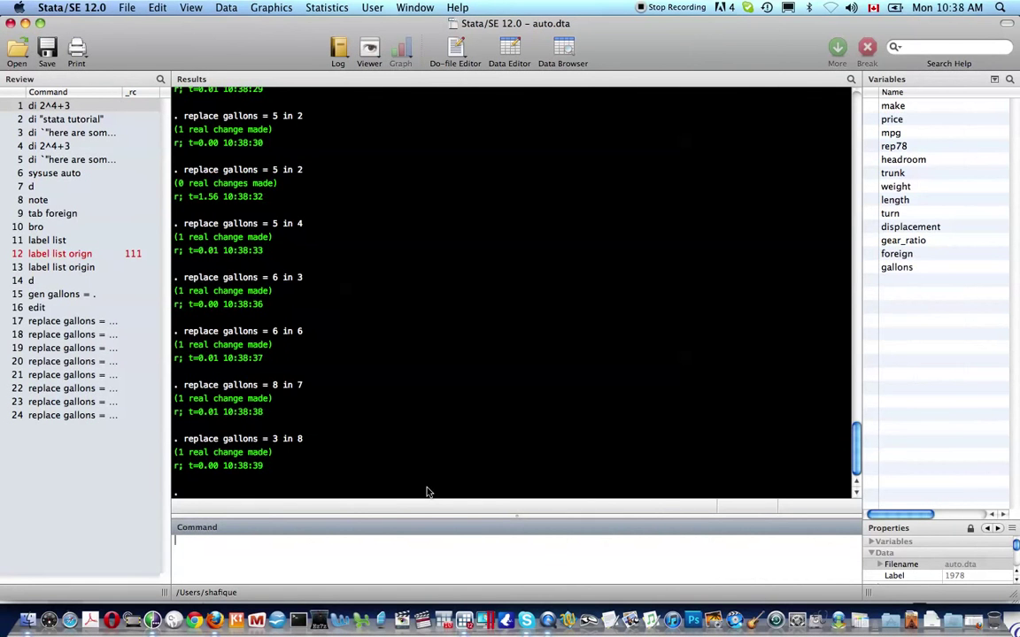
- Set gallons to 5 for all observations with the replace command
{"action": "scroll", "coordinate": [284, 404], "scroll_direction": "up", "scroll_amount": 5}
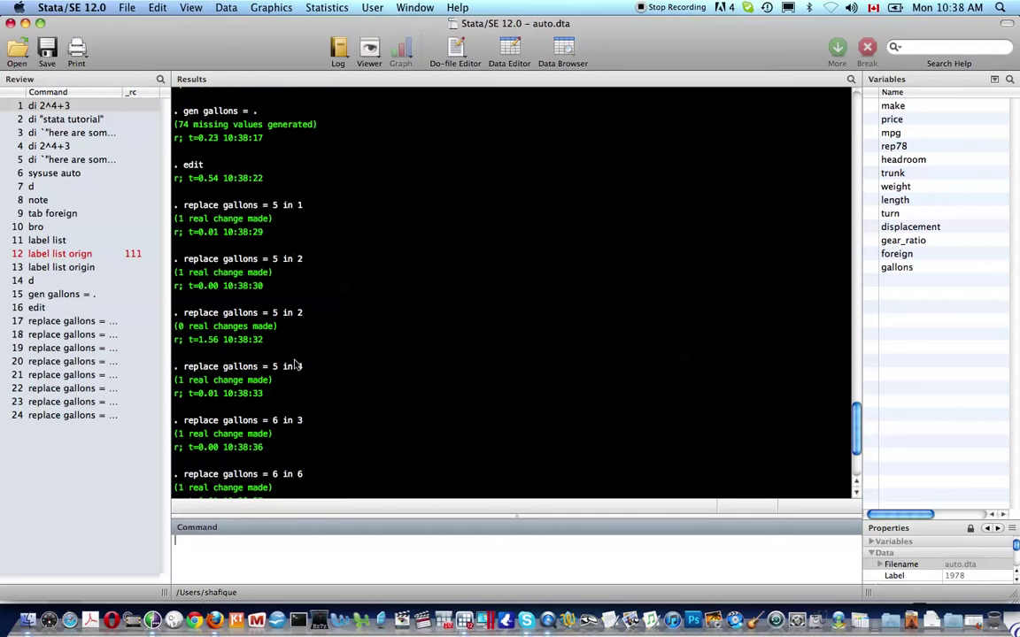
{"action": "scroll", "coordinate": [296, 365], "scroll_direction": "down", "scroll_amount": 5}
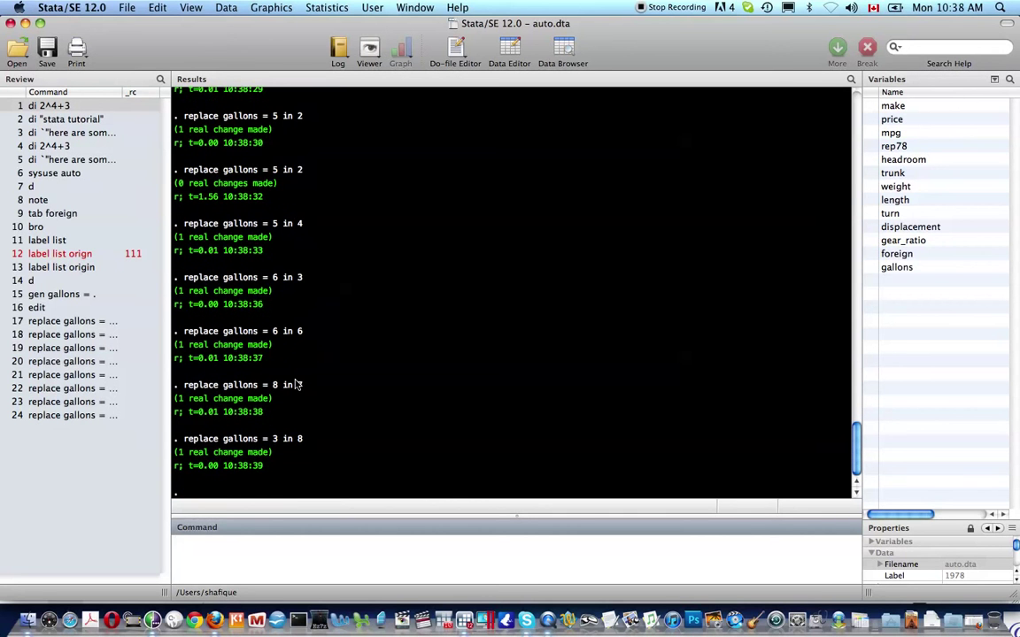
{"action": "type", "text": "replace gallons = 5"}
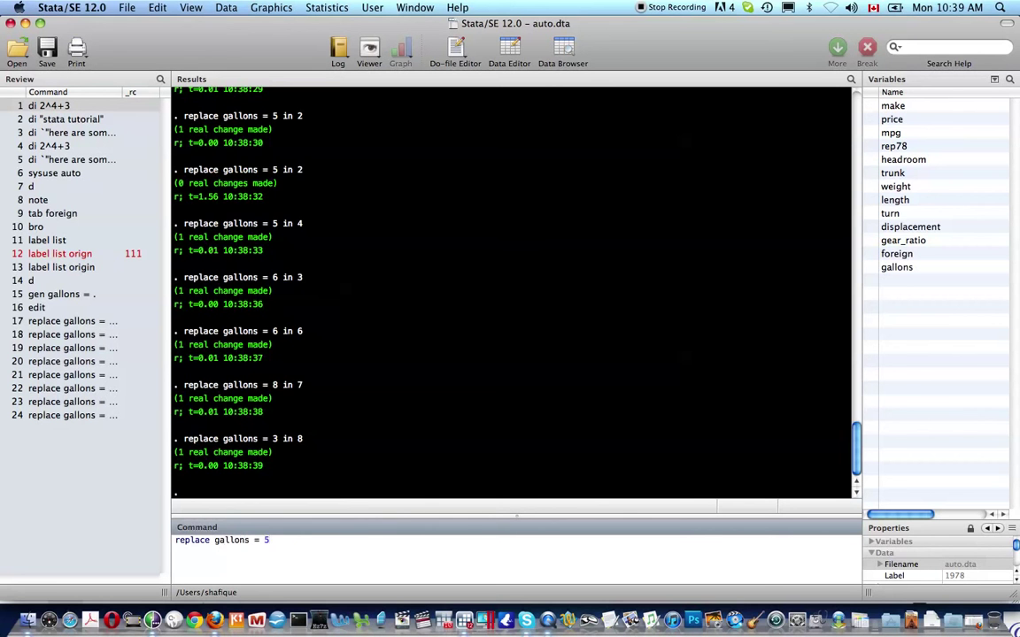
{"action": "key", "text": "Return"}
- Browse the dataset with bro to check the gallons column
{"action": "type", "text": "bro"}
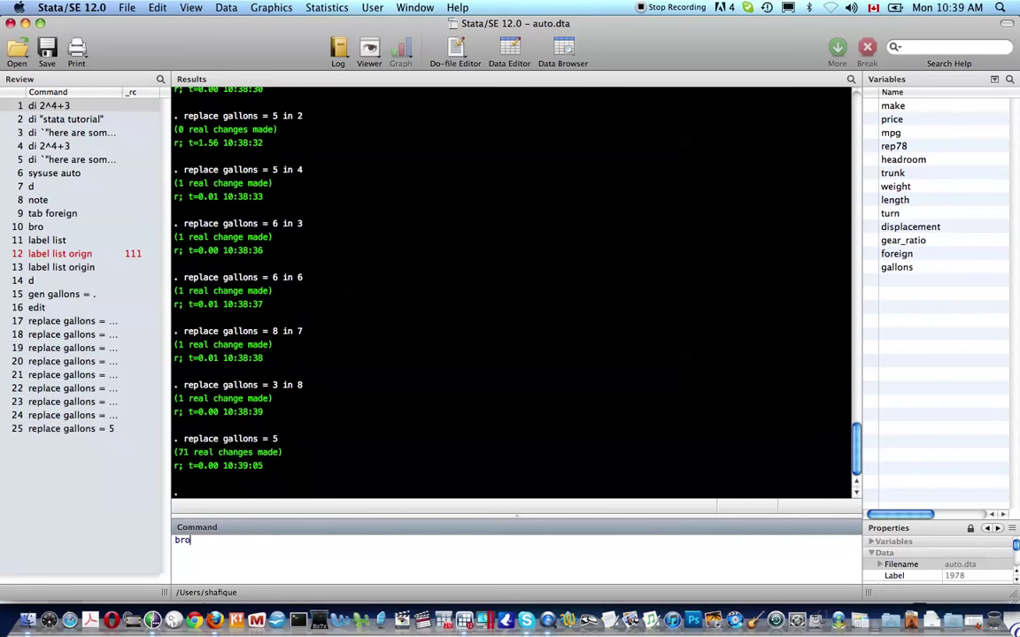
{"action": "key", "text": "Return"}
{"action": "scroll", "coordinate": [719, 186], "scroll_direction": "down", "scroll_amount": 1}
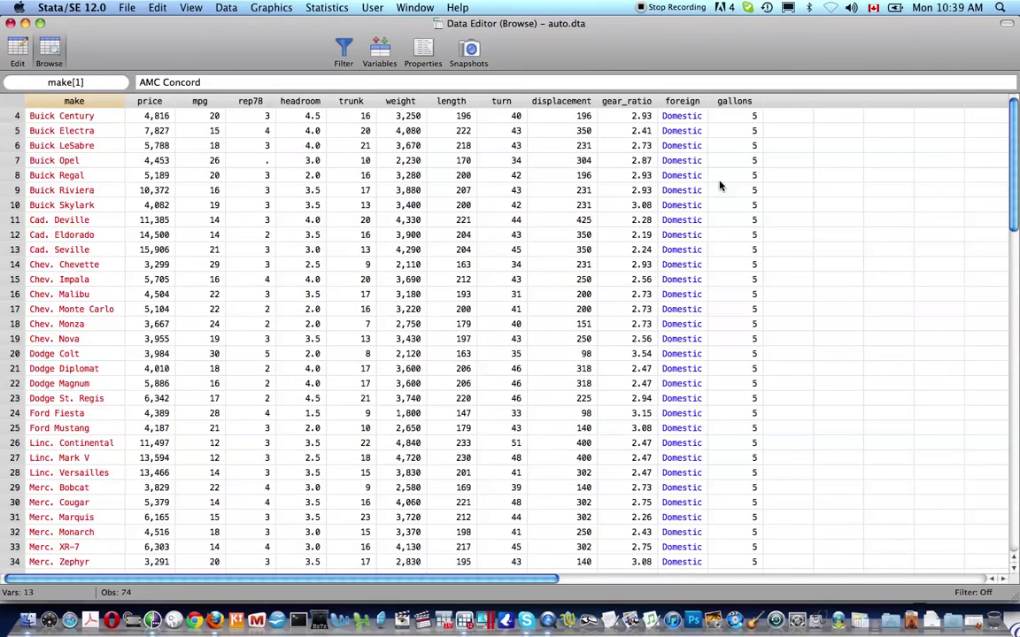
- Look through the gallons column across the observations and close the data browser
{"action": "scroll", "coordinate": [719, 186], "scroll_direction": "down", "scroll_amount": 20}
{"action": "scroll", "coordinate": [719, 186], "scroll_direction": "up", "scroll_amount": 20}
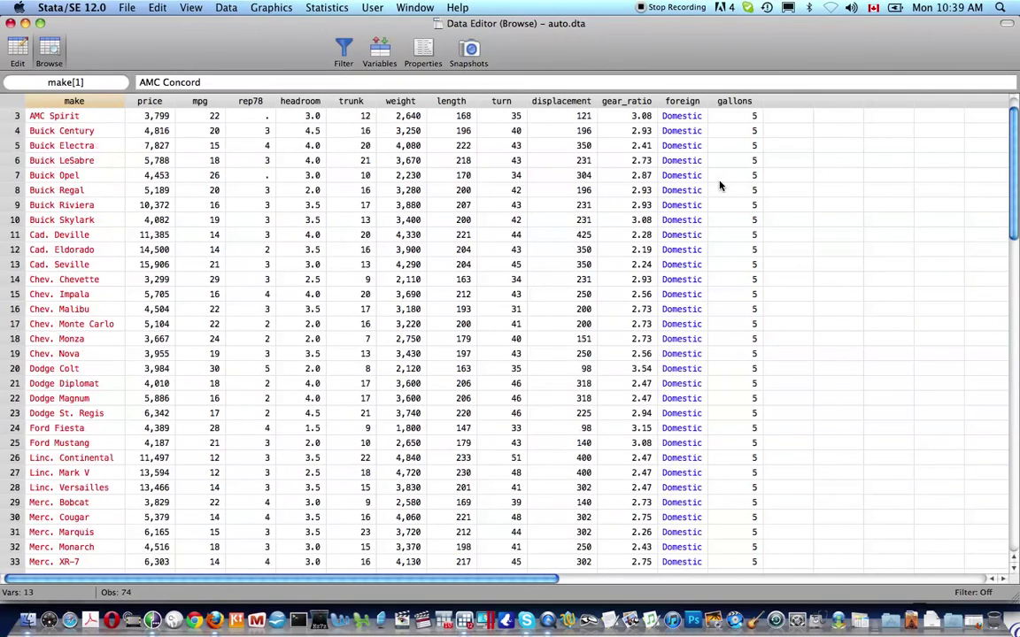
{"action": "key", "text": "super+Tab"}
{"action": "scroll", "coordinate": [719, 186], "scroll_direction": "up", "scroll_amount": 1}
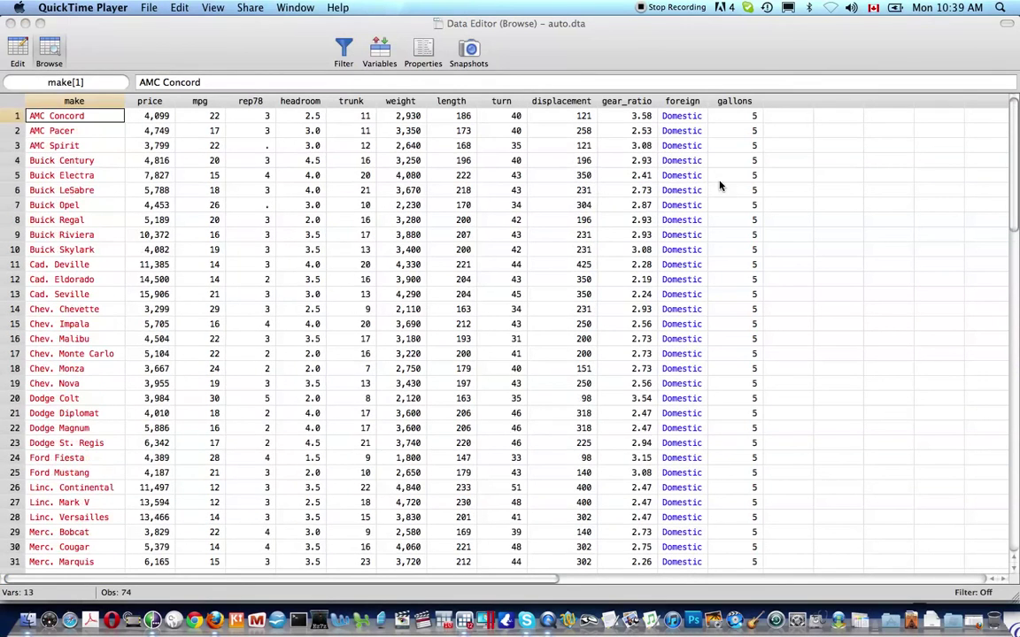
{"action": "scroll", "coordinate": [719, 185], "scroll_direction": "right", "scroll_amount": 2}
{"action": "scroll", "coordinate": [719, 186], "scroll_direction": "left", "scroll_amount": 2}
{"action": "left_click", "coordinate": [659, 29]}
{"action": "key", "text": "super+w"}
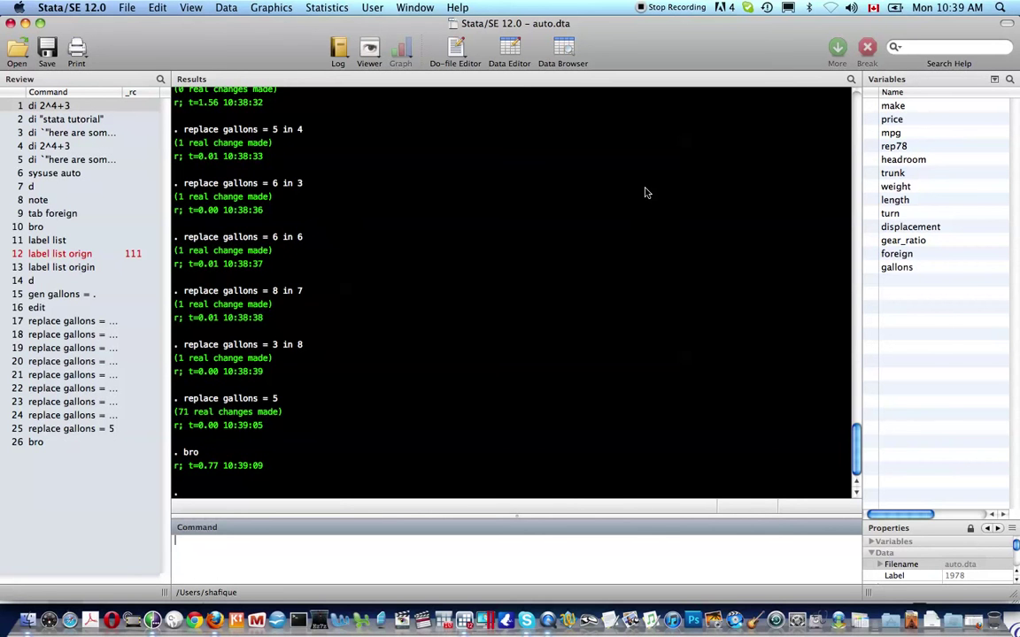
- Label the gallons variable "Gallons of gasoline available for use" with the label var command, using compound double quotes
{"action": "type", "text": "label var "}
{"action": "type", "text": "gallons \"\""}
{"action": "type", "text": "`"}
{"action": "key", "text": "Right"}
{"action": "key", "text": "Right"}
{"action": "type", "text": "'"}
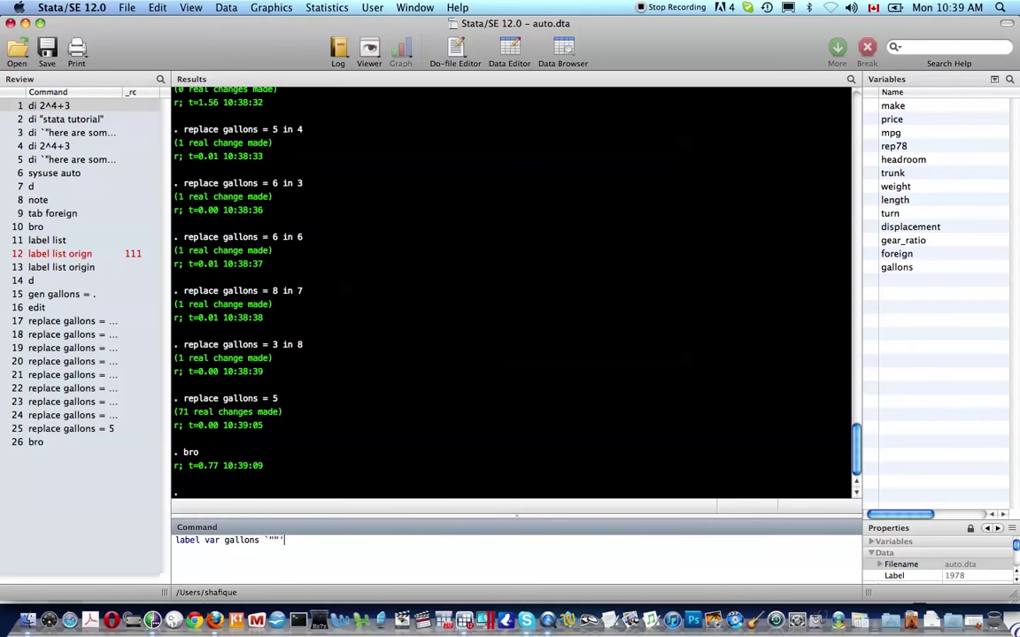
{"action": "type", "text": "Gallons"}
{"action": "type", "text": " of gasolin"}
{"action": "type", "text": "e "}
{"action": "type", "text": "available for "}
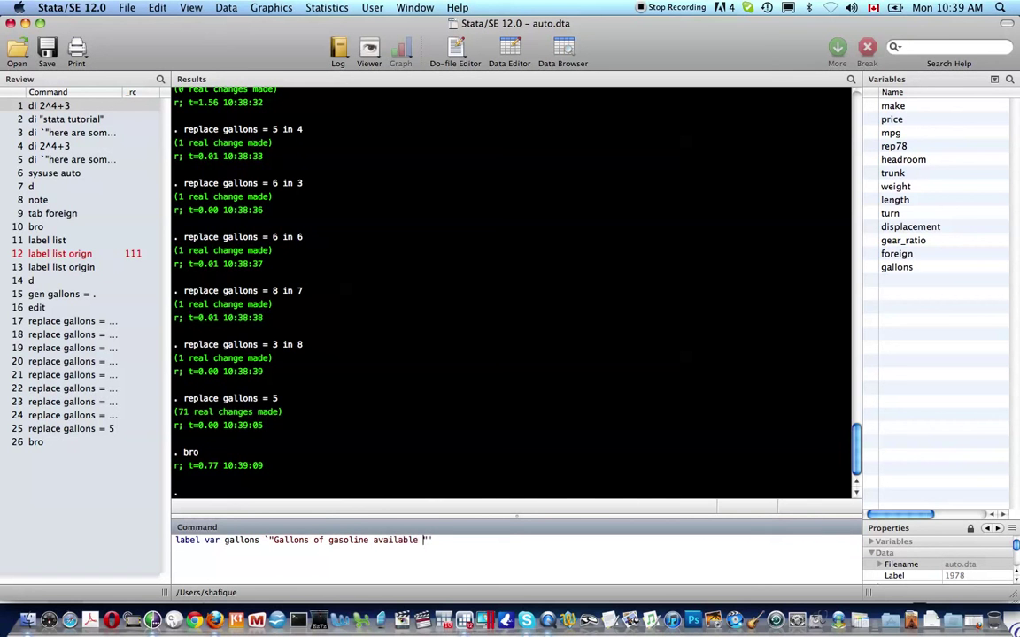
{"action": "type", "text": "consumptio"}
{"action": "key", "text": "BackSpace"}
{"action": "key", "text": "BackSpace"}
{"action": "key", "text": "BackSpace"}
{"action": "key", "text": "BackSpace"}
{"action": "key", "text": "BackSpace"}
{"action": "key", "text": "BackSpace"}
{"action": "key", "text": "BackSpace"}
{"action": "key", "text": "BackSpace"}
{"action": "key", "text": "BackSpace"}
{"action": "key", "text": "BackSpace"}
{"action": "type", "text": "use"}
{"action": "key", "text": "Return"}
- Describe the dataset with d to check the gallons variable label, continuing past the more prompt
{"action": "type", "text": "d"}
{"action": "key", "text": "Return"}
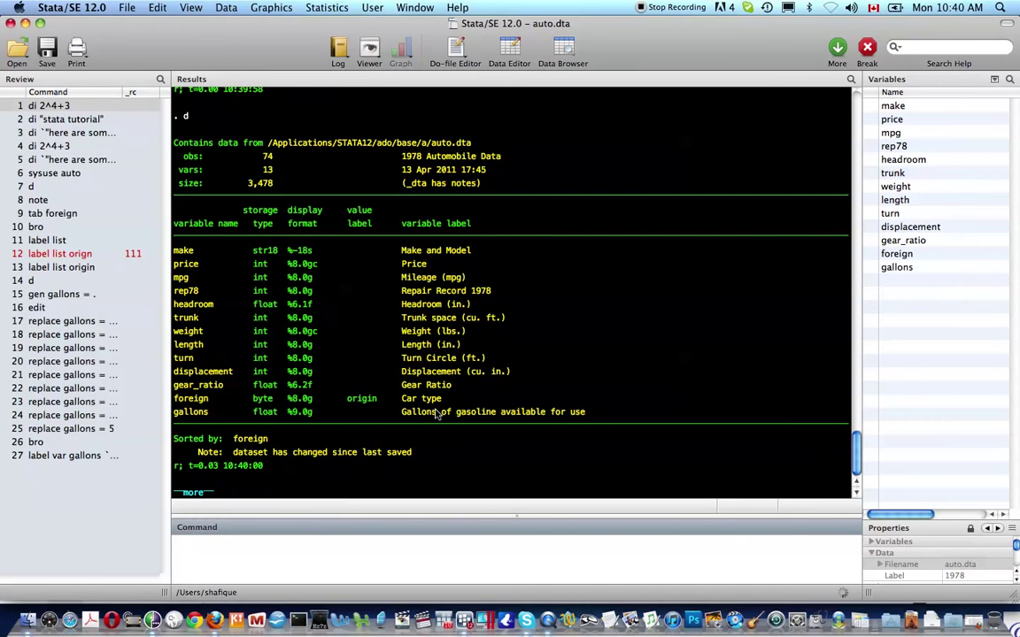
{"action": "key", "text": "space"}
{"action": "key", "text": "space"}
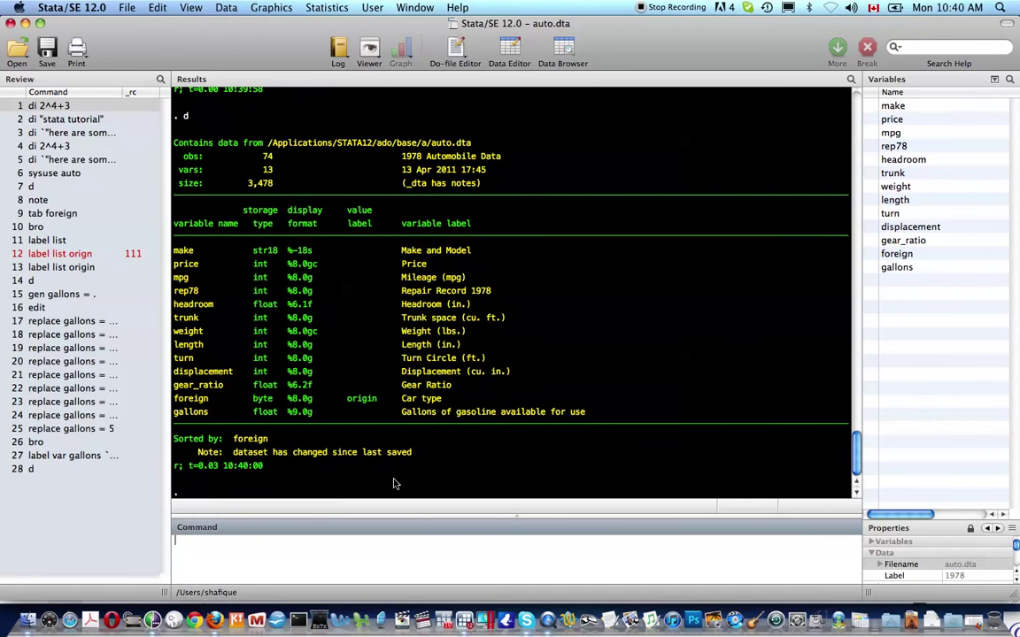
- Generate a distance variable equal to mpg times gallons, abbreviating gallons as gallo in the gen command
{"action": "left_click", "coordinate": [359, 541]}
{"action": "type", "text": "gen "}
{"action": "type", "text": "distance"}
{"action": "type", "text": "= "}
{"action": "type", "text": "= m"}
{"action": "type", "text": "pg"}
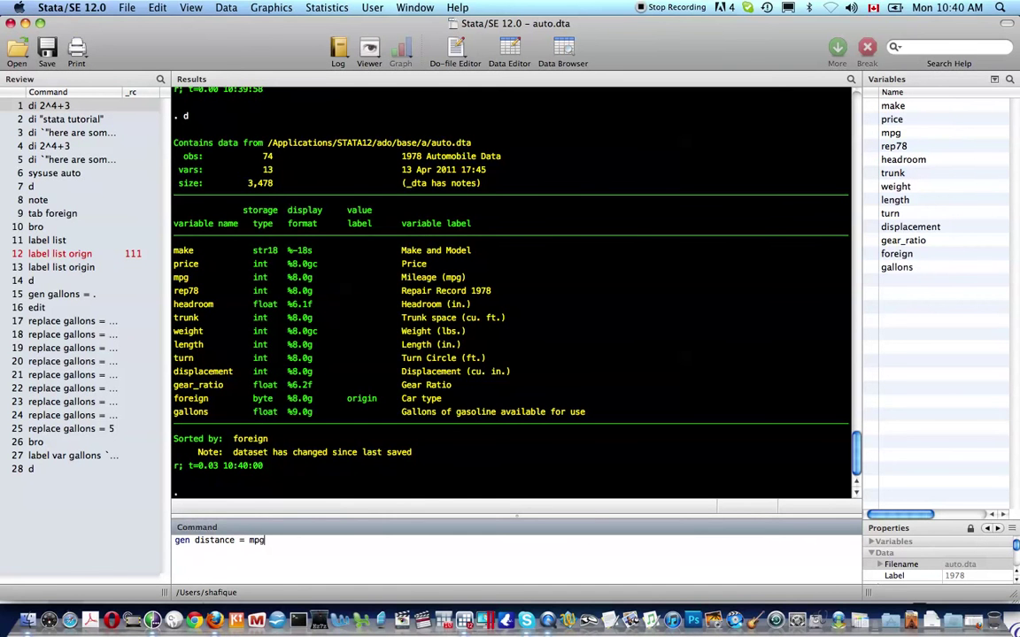
{"action": "type", "text": "*gallon"}
{"action": "key", "text": "BackSpace"}
{"action": "key", "text": "BackSpace"}
{"action": "key", "text": "BackSpace"}
{"action": "key", "text": "BackSpace"}
{"action": "key", "text": "BackSpace"}
{"action": "key", "text": "BackSpace"}
{"action": "key", "text": "BackSpace"}
{"action": "type", "text": "* gallo"}
{"action": "key", "text": "Return"}
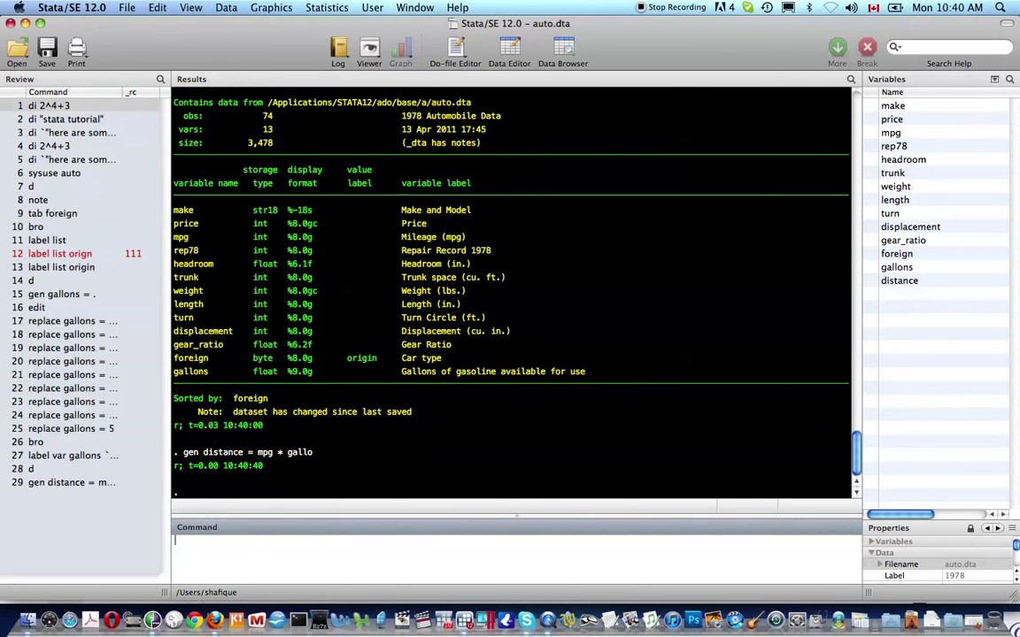
- Label the distance variable as avg distance you can travel on "gallons", abbreviating its name as dist and using compound double quotes
{"action": "type", "text": "label var dist `\""}
{"action": "type", "text": "\"'"}
{"action": "key", "text": "Left"}
{"action": "key", "text": "Left"}
{"action": "type", "text": "distance g"}
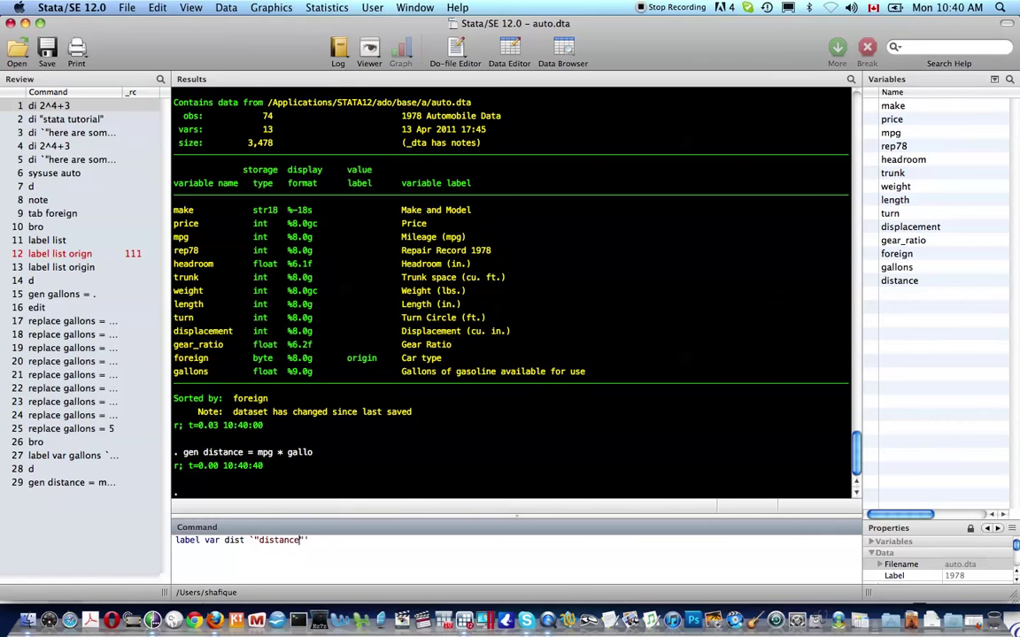
{"action": "key", "text": "BackSpace"}
{"action": "type", "text": "you"}
{"action": "key", "text": "BackSpace"}
{"action": "key", "text": "BackSpace"}
{"action": "key", "text": "BackSpace"}
{"action": "key", "text": "BackSpace"}
{"action": "key", "text": "BackSpace"}
{"action": "key", "text": "BackSpace"}
{"action": "key", "text": "BackSpace"}
{"action": "key", "text": "BackSpace"}
{"action": "key", "text": "BackSpace"}
{"action": "key", "text": "BackSpace"}
{"action": "key", "text": "BackSpace"}
{"action": "key", "text": "BackSpace"}
{"action": "type", "text": "ave distance you can travel o"}
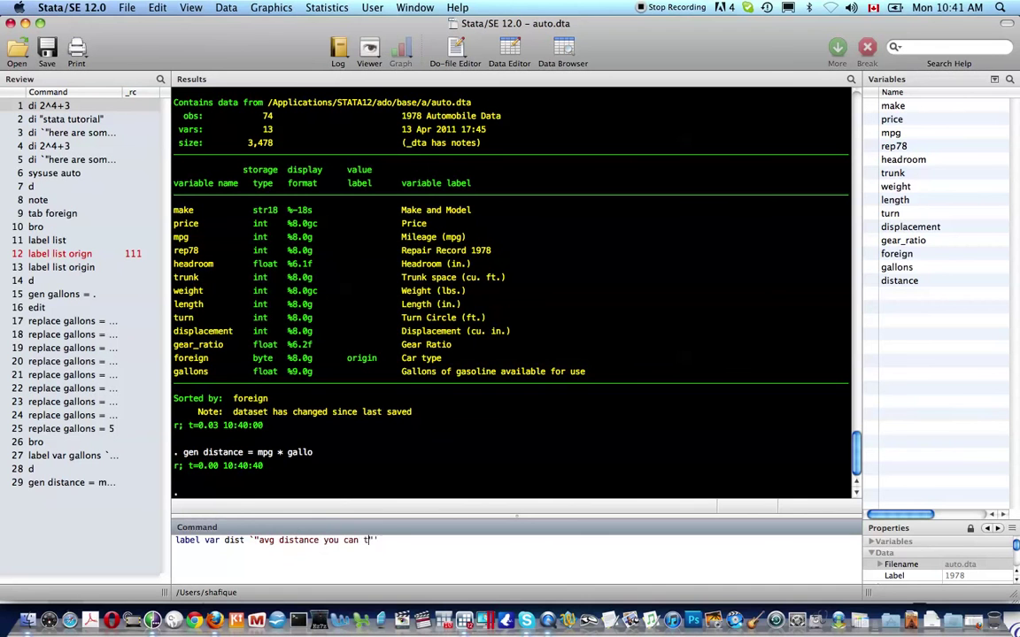
{"action": "type", "text": "n "}
{"action": "type", "text": "\"\""}
{"action": "type", "text": "gallons"}
{"action": "key", "text": "Return"}
- Describe the dataset with d to check the distance variable label, continuing past the more prompt
{"action": "type", "text": "d"}
{"action": "key", "text": "Return"}
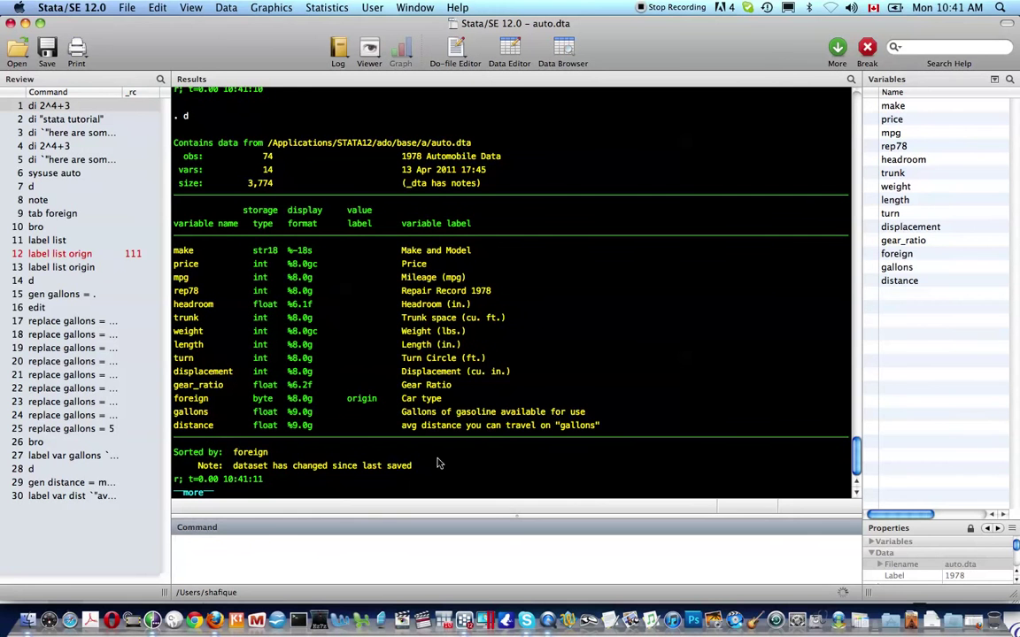
{"action": "key", "text": "space"}
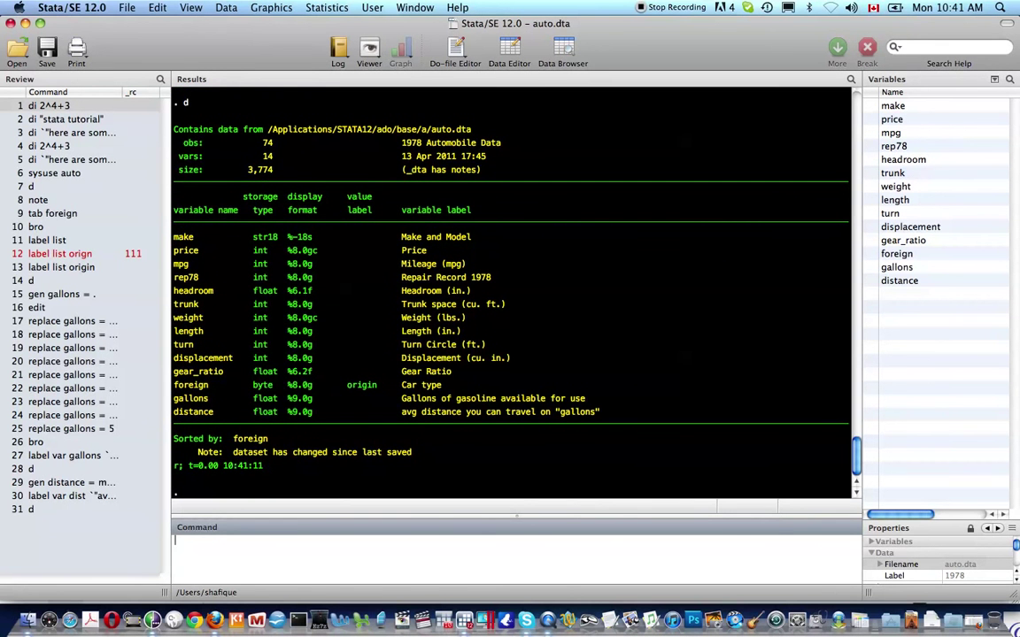
- Browse the dataset with bro to examine the distance values, and close the data browser
{"action": "type", "text": "bro"}
{"action": "key", "text": "Return"}
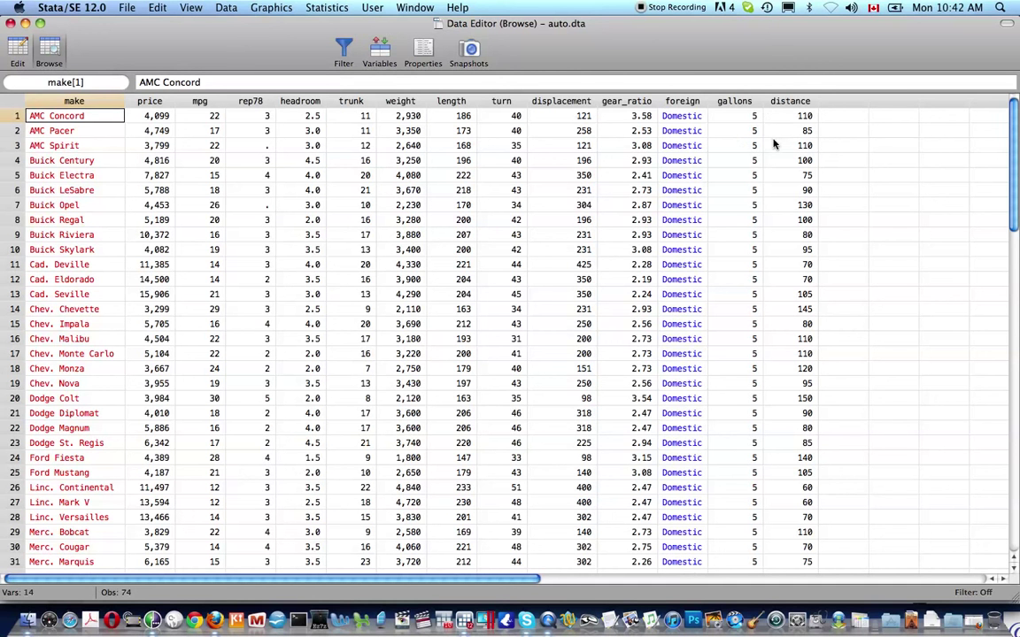
{"action": "key", "text": "super+w"}
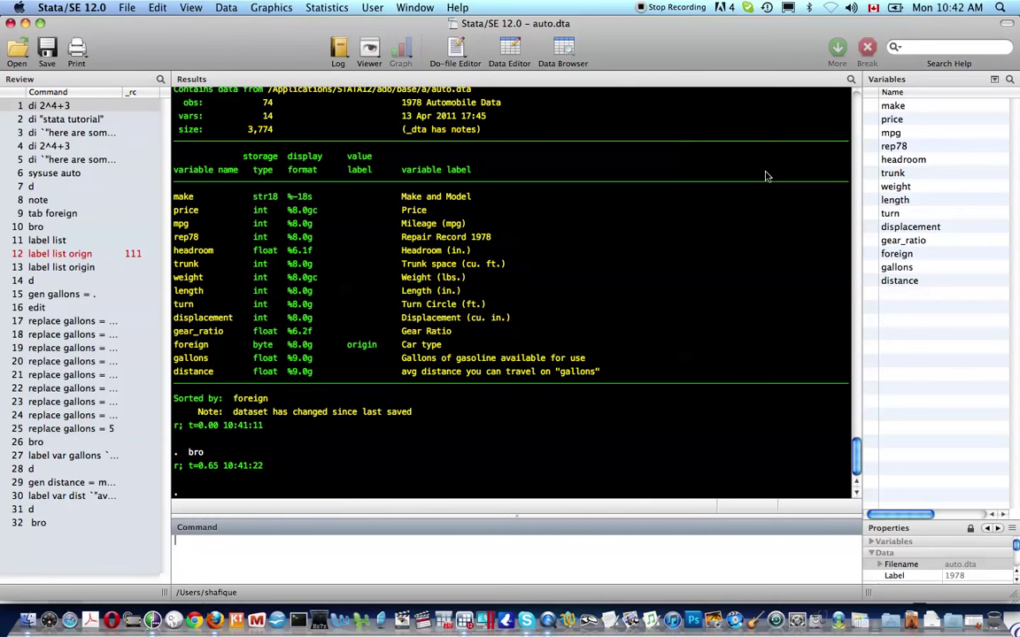
- Summarize the distance variable with sum and count the observations with count
{"action": "type", "text": "sum distance"}
{"action": "key", "text": "Return"}
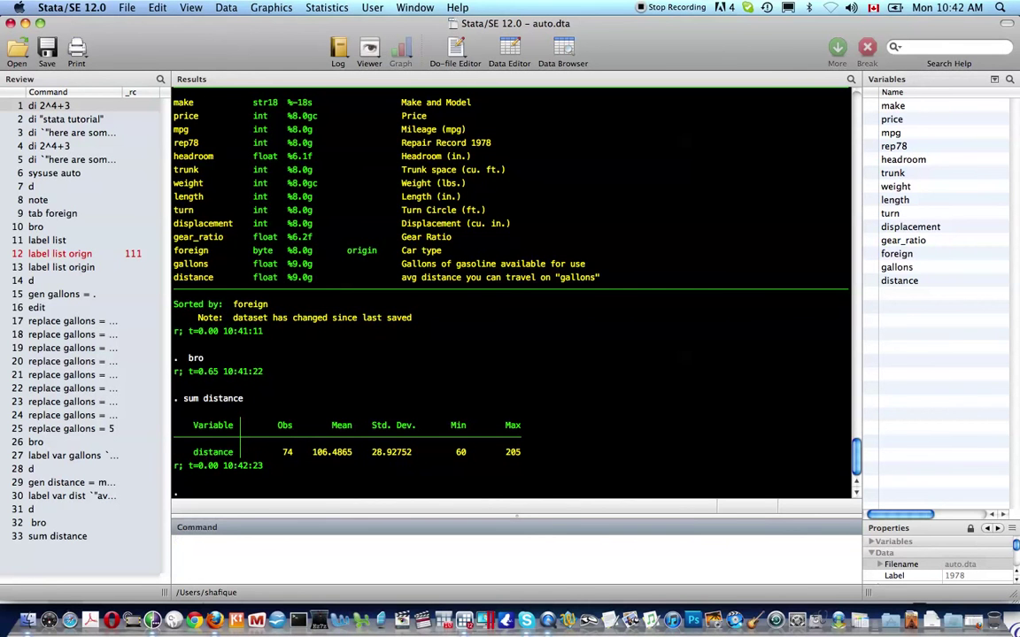
{"action": "type", "text": "count"}
{"action": "key", "text": "Return"}
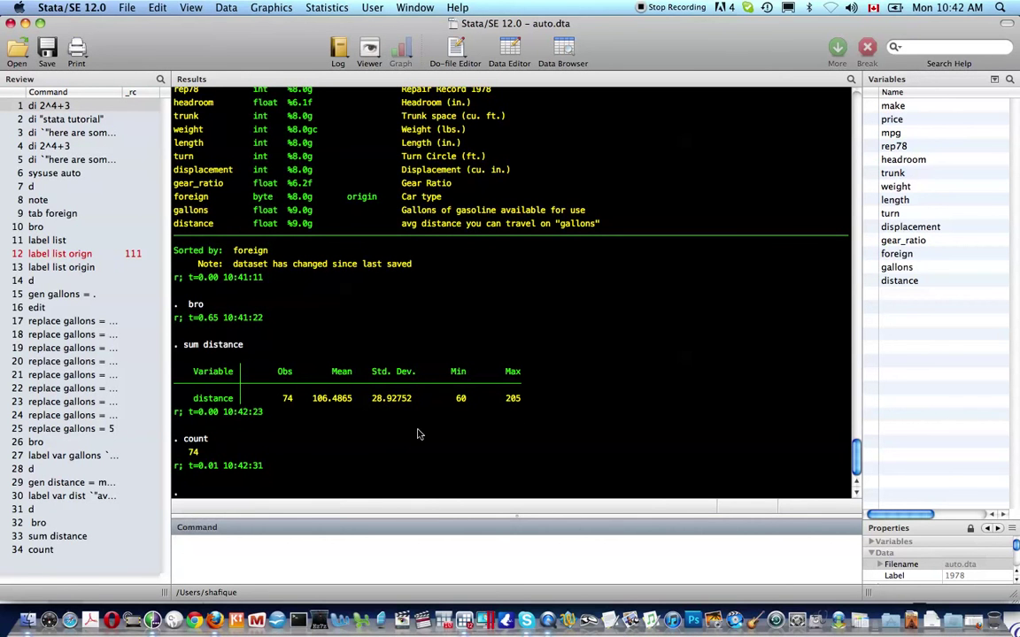
- Produce detailed summary statistics for distance and for gallons, using sum with the d option and the abbreviation gall
{"action": "type", "text": "count"}
{"action": "key", "text": "Page_Up"}
{"action": "key", "text": "Page_Up"}
{"action": "type", "text": ", d"}
{"action": "key", "text": "Return"}
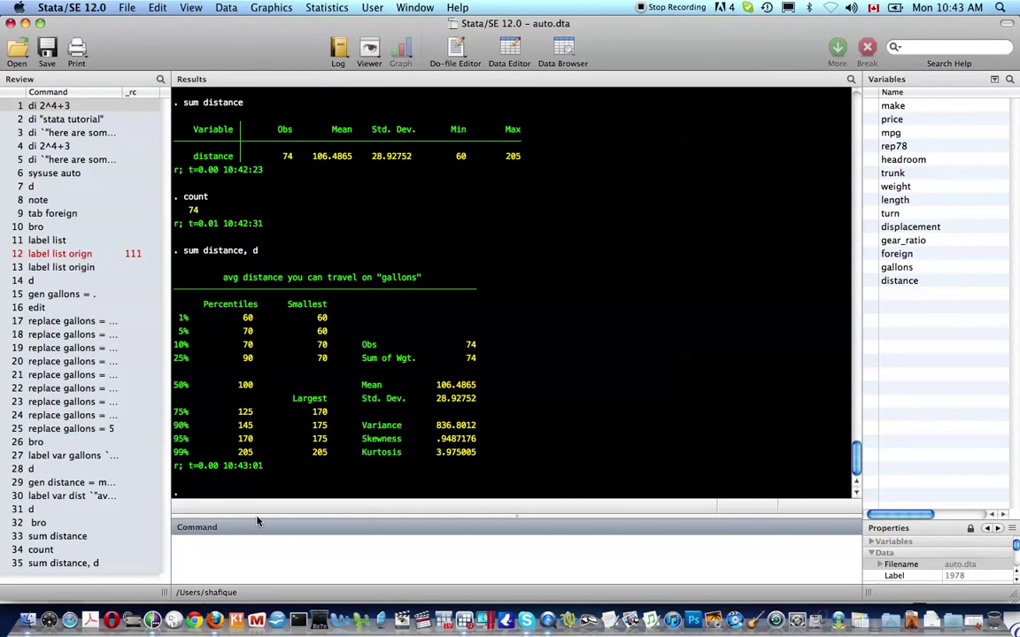
{"action": "type", "text": "sum gall,d"}
{"action": "key", "text": "Return"}
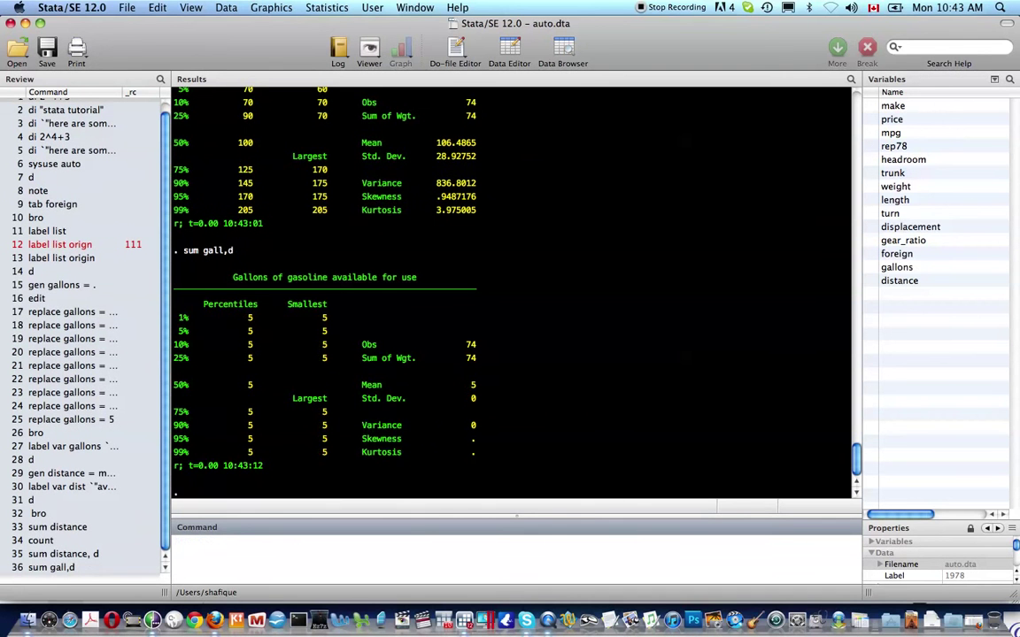